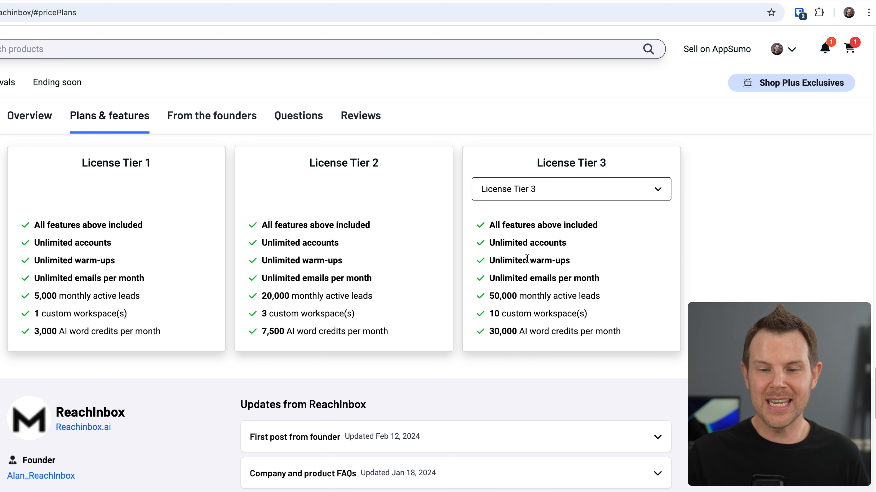
- Open the License Tier 3 selector to compare the plan tiers' limits
click(545, 190)
click(550, 239)
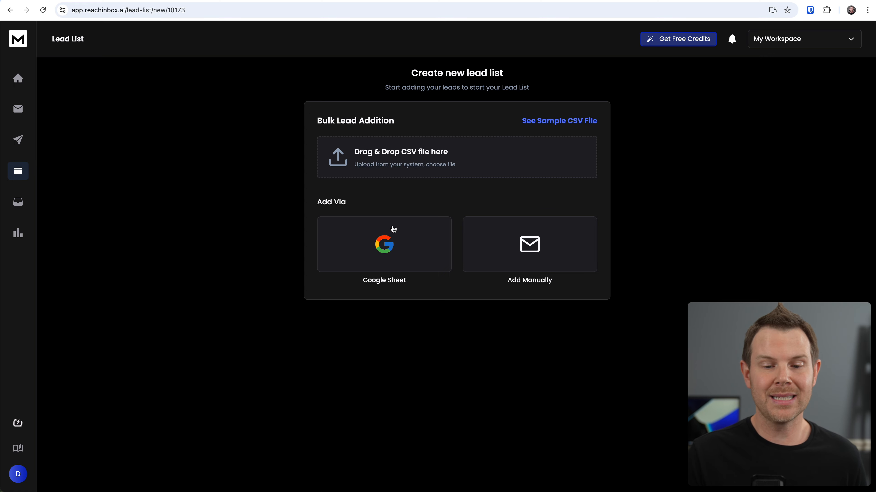
- Add a lead manually by pasting a contact's e-mail address into the bulk insert box and importing it
click(579, 260)
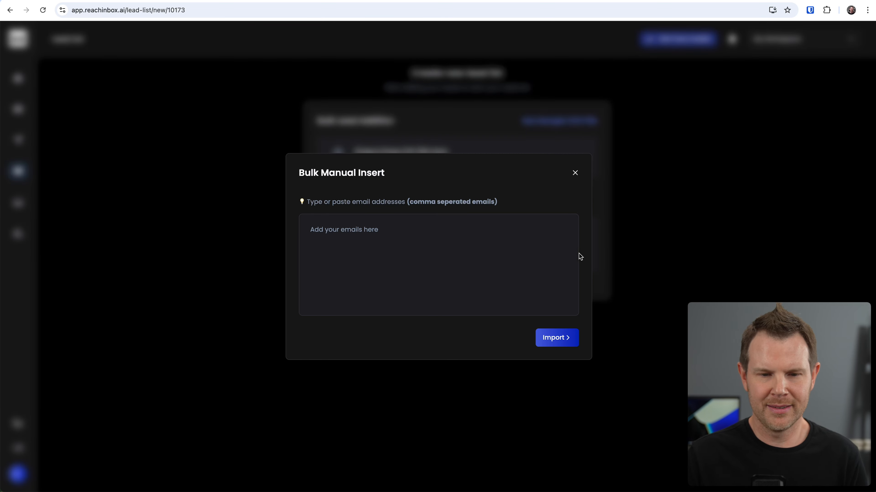
key(super+v)
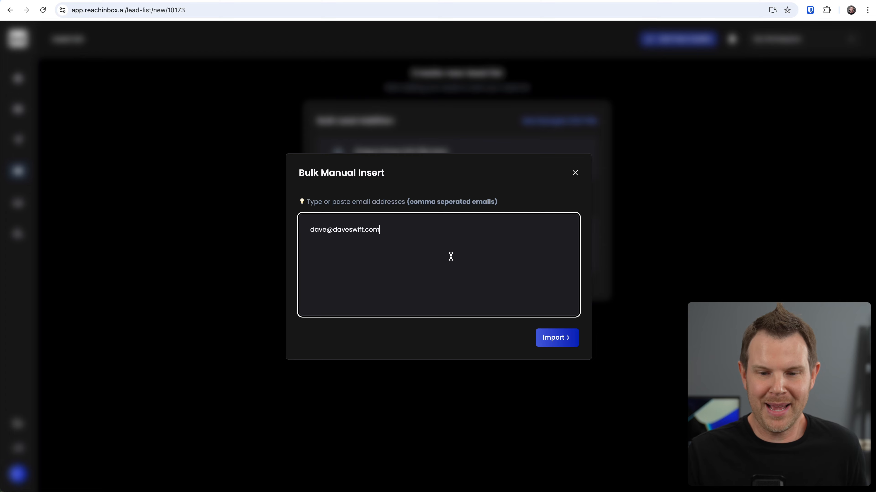
click(556, 342)
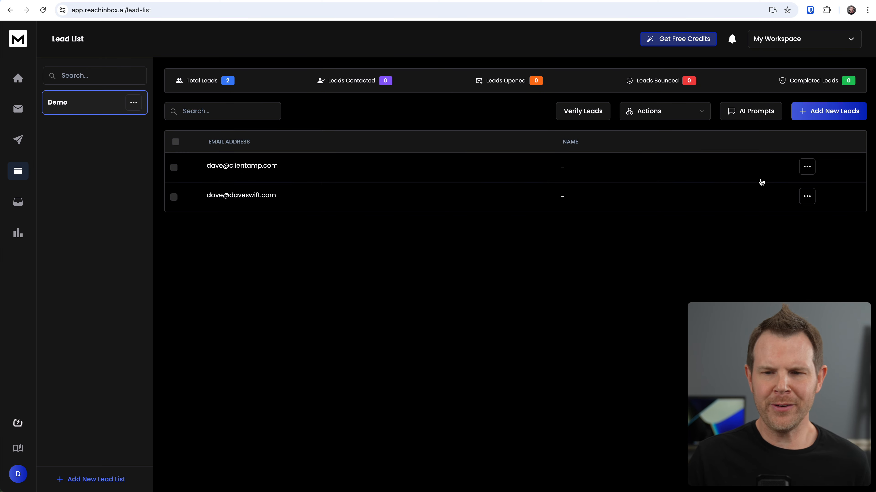
- Open the edit details for the first lead in the Demo list
click(806, 171)
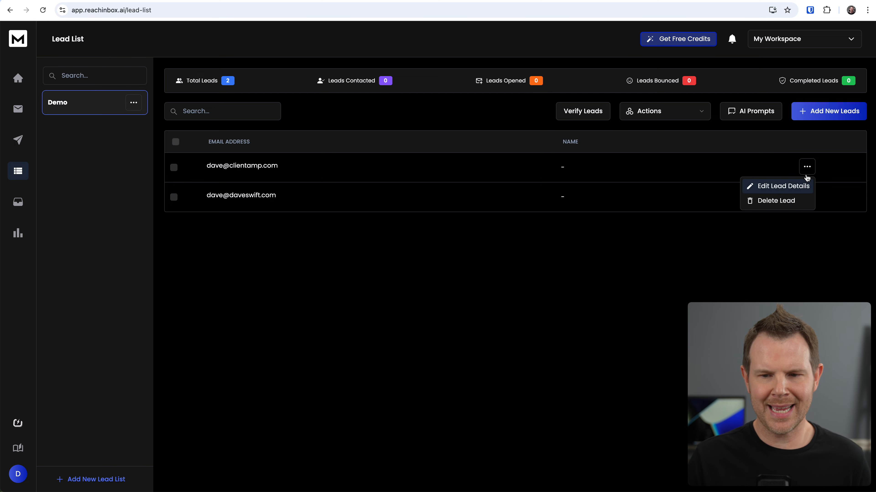
click(792, 190)
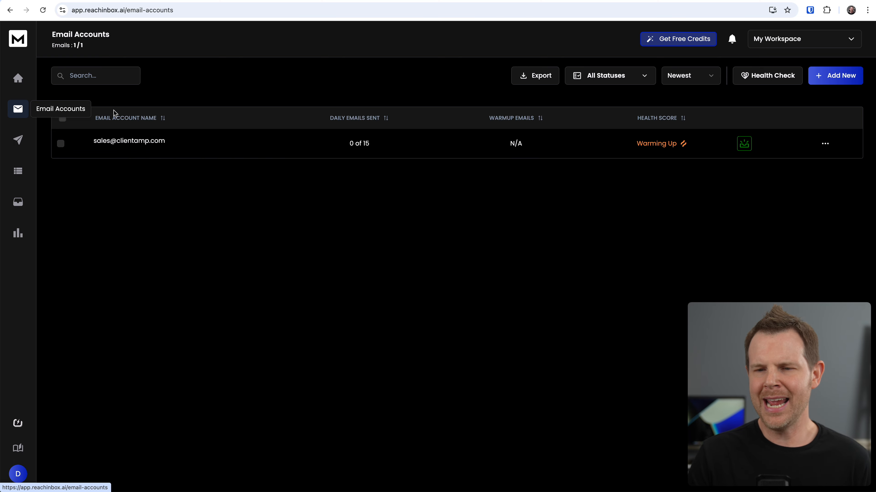
- Start adding a new email account
click(840, 80)
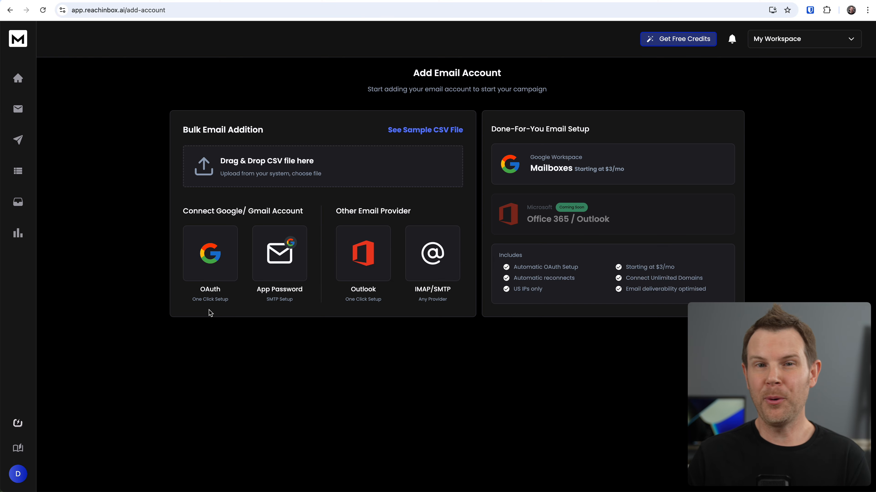
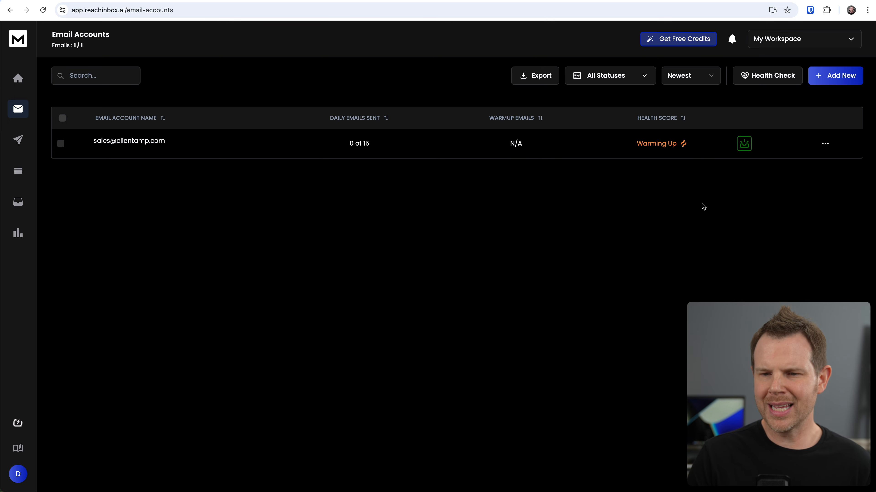
- Open the warmup settings of the connected sending email account
click(826, 144)
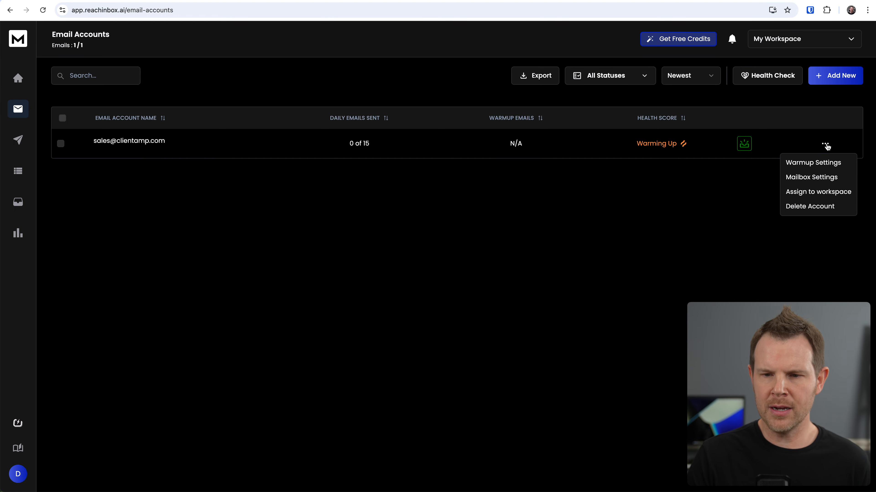
click(820, 166)
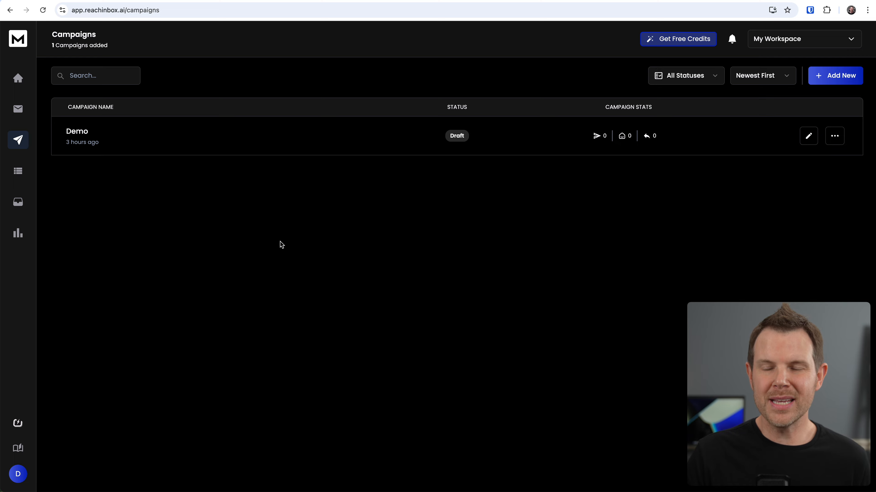
- Create a new campaign named My Campaiogn
click(842, 77)
click(492, 164)
text(My Campaiogn)
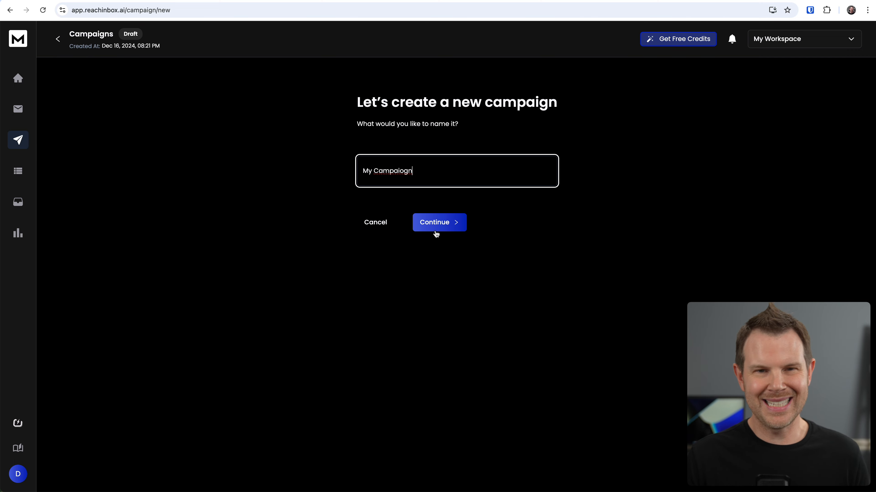
click(436, 230)
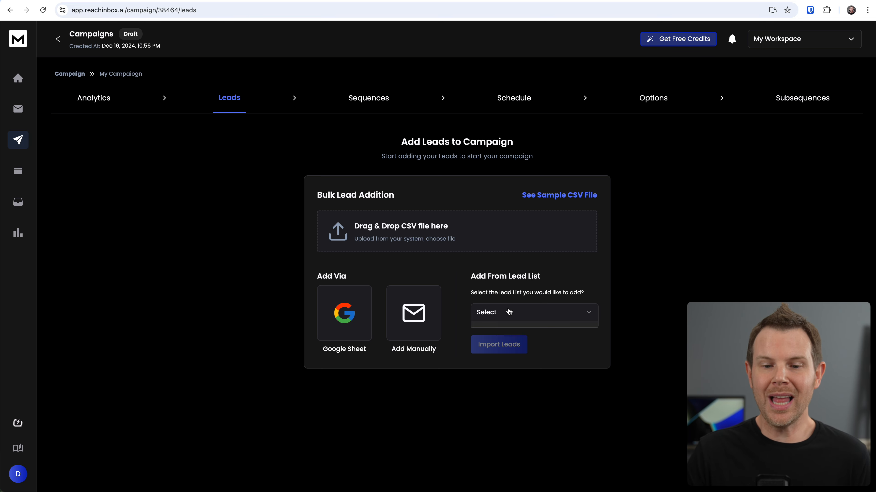
- Select the Demo lead list and import its leads into the campaign
click(499, 313)
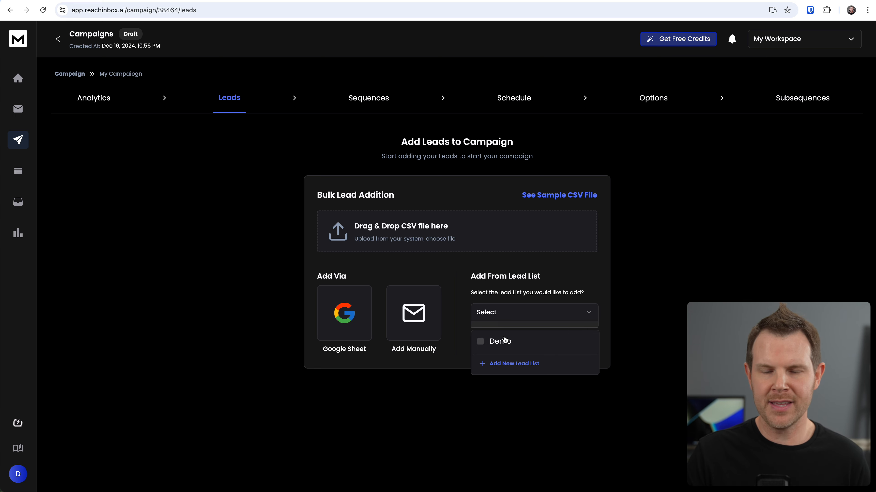
click(499, 342)
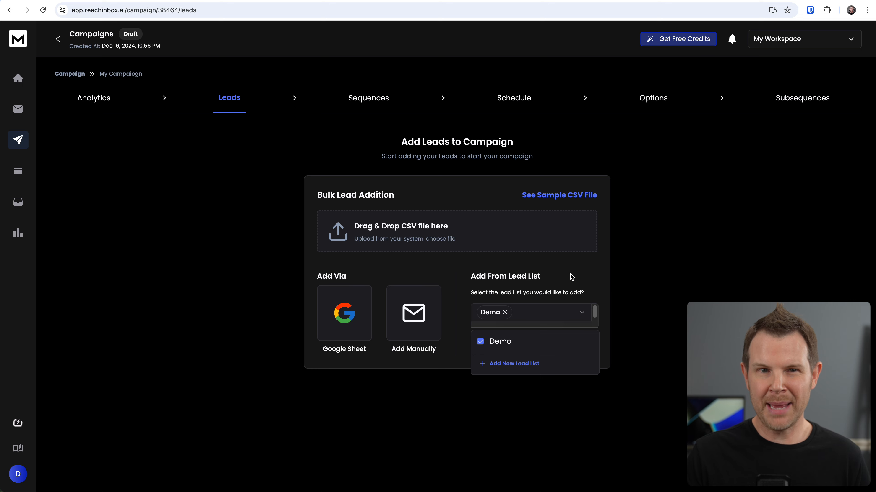
click(572, 277)
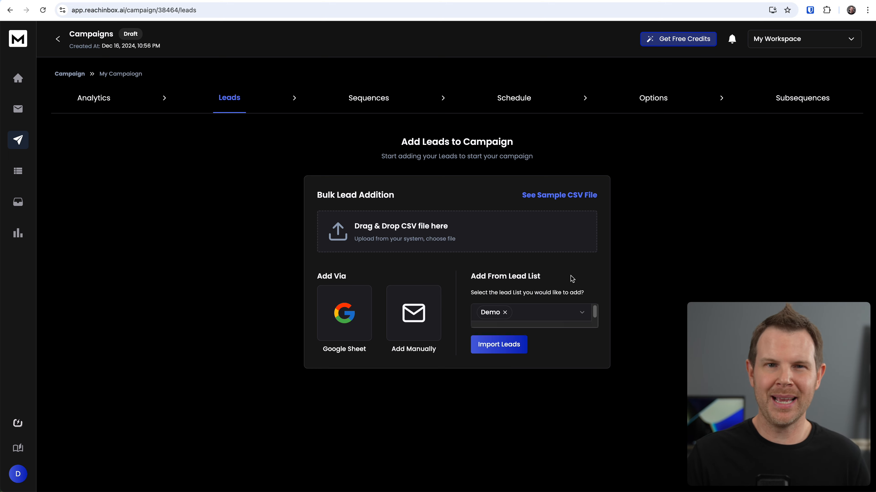
click(498, 346)
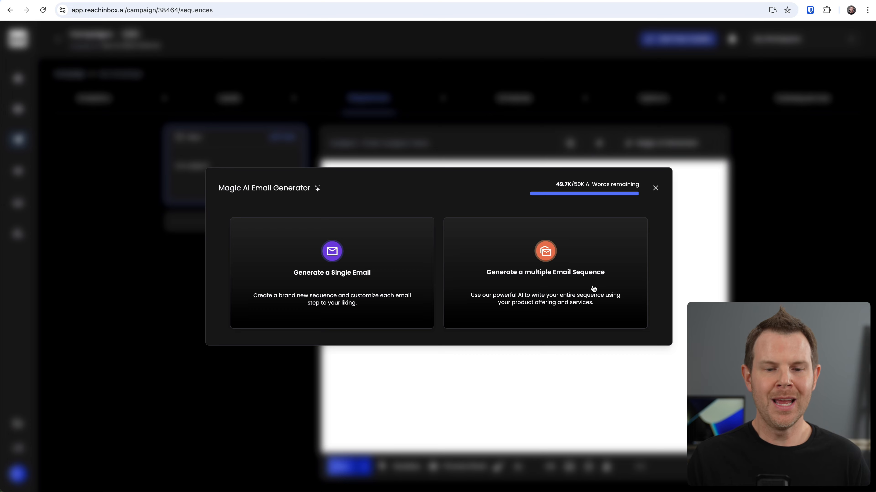
- Generate a single email with the Magic AI Email Generator from the home remodeler appointment purpose and value points
click(383, 282)
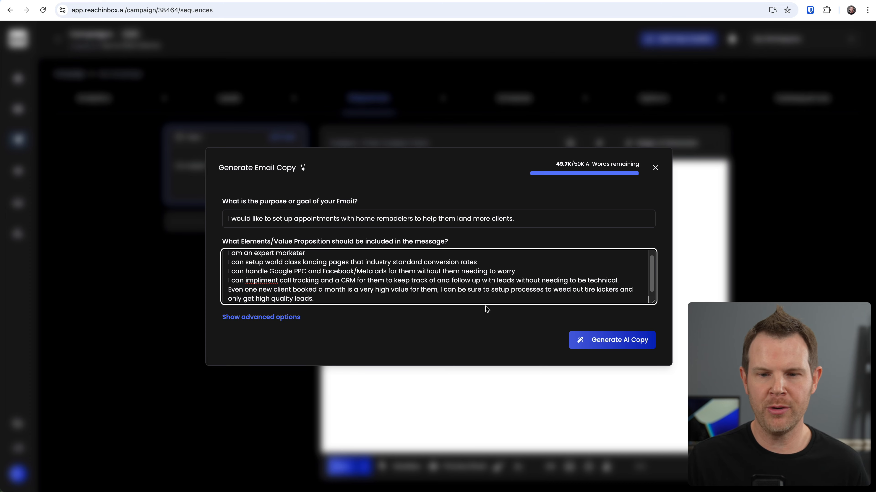
click(617, 347)
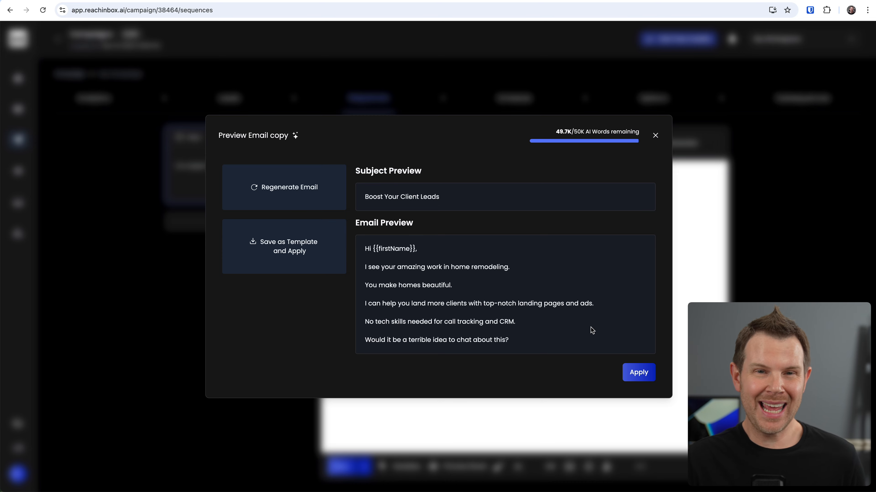
- Regenerate the email with High (75%) creativity, no spintax, Curious tone and 2 paragraphs, then apply it
click(293, 193)
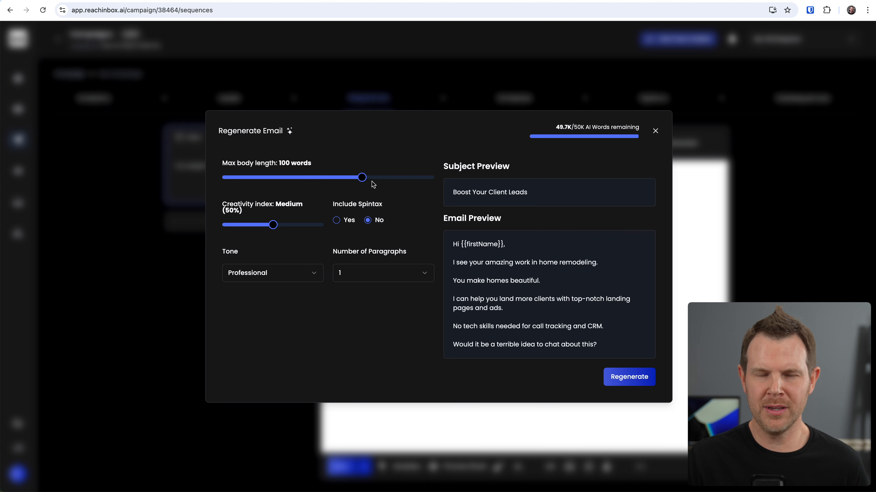
drag(273, 225, 298, 224)
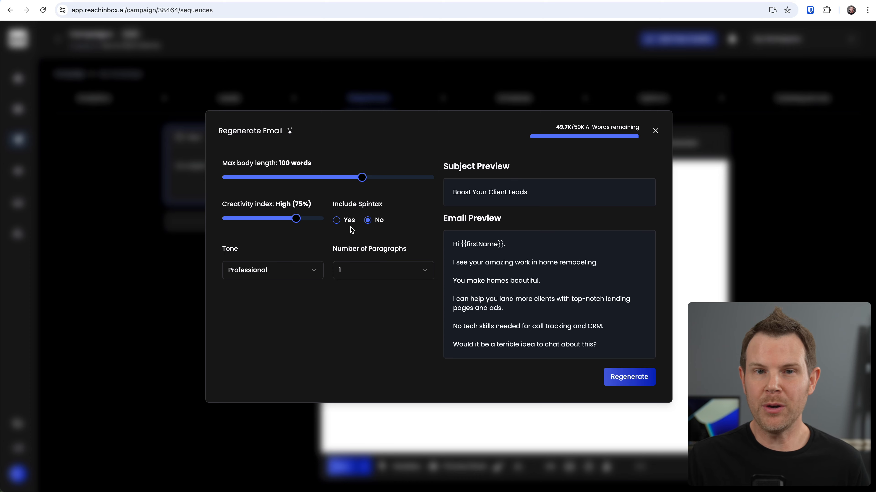
click(338, 221)
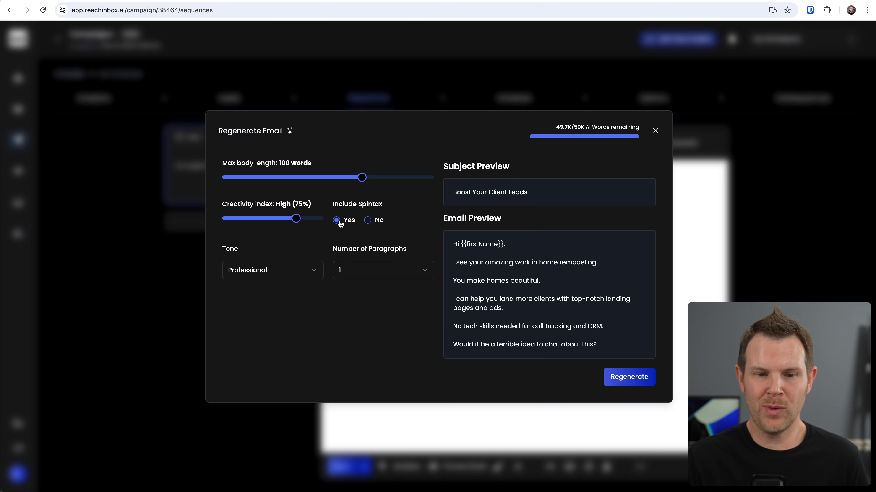
click(368, 222)
click(287, 272)
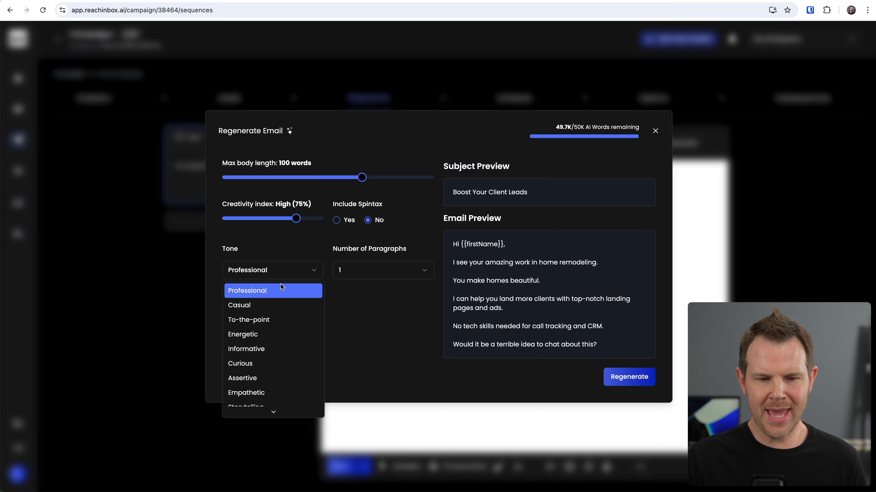
click(276, 361)
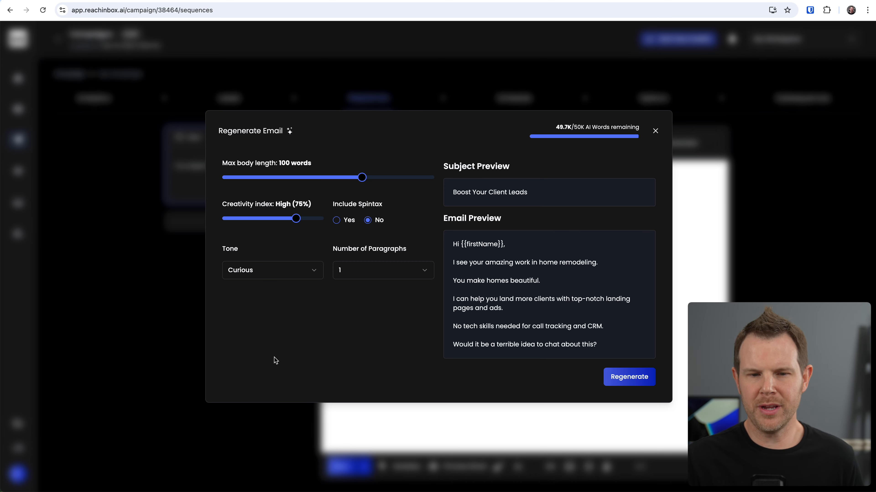
click(369, 271)
click(361, 307)
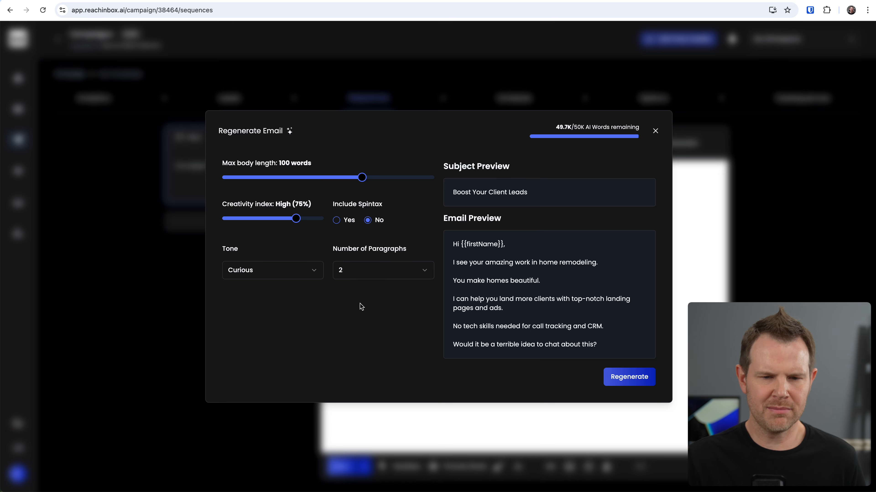
click(641, 378)
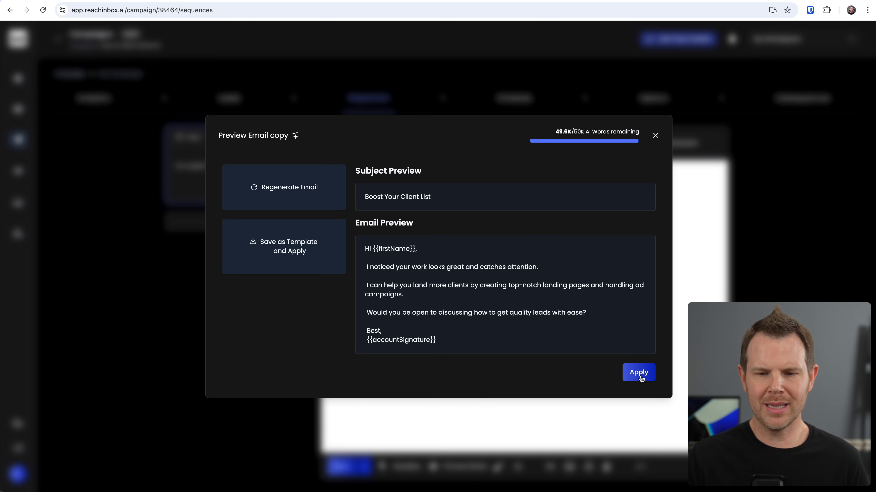
click(638, 373)
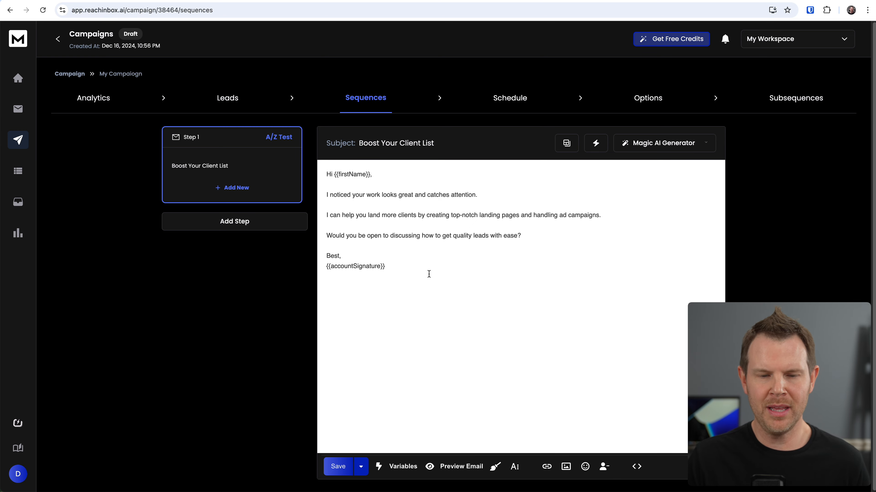
click(706, 142)
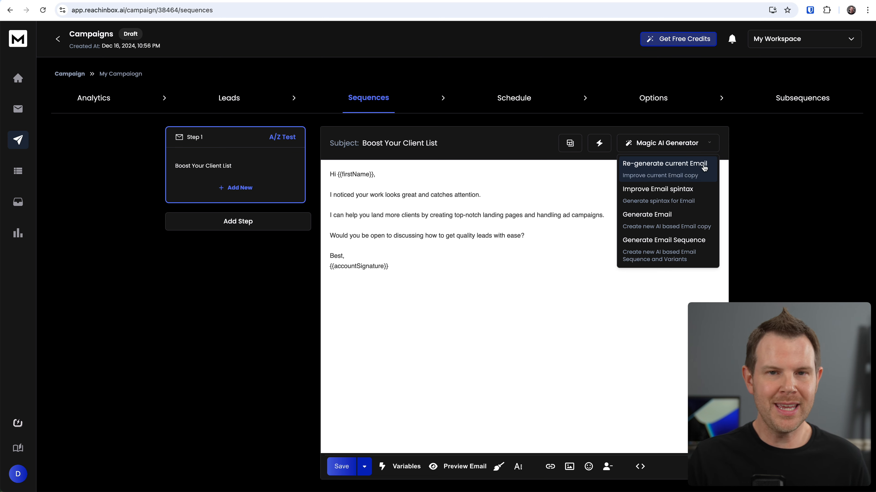
click(697, 170)
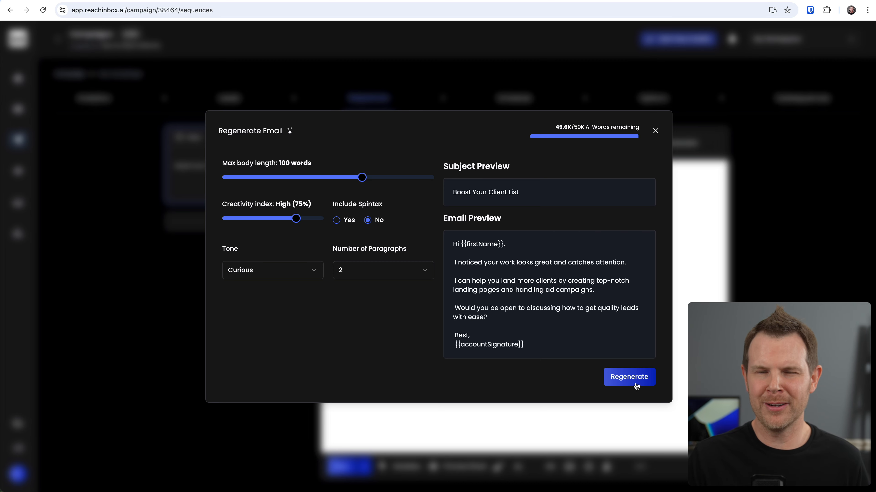
click(672, 216)
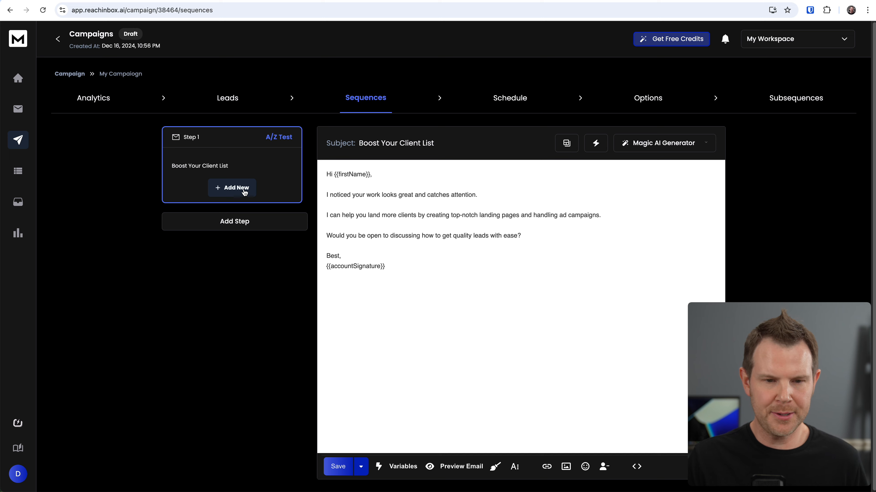
- Add a second A/Z variant to Step 1 using the Real Estate Professionals introduction template
click(236, 192)
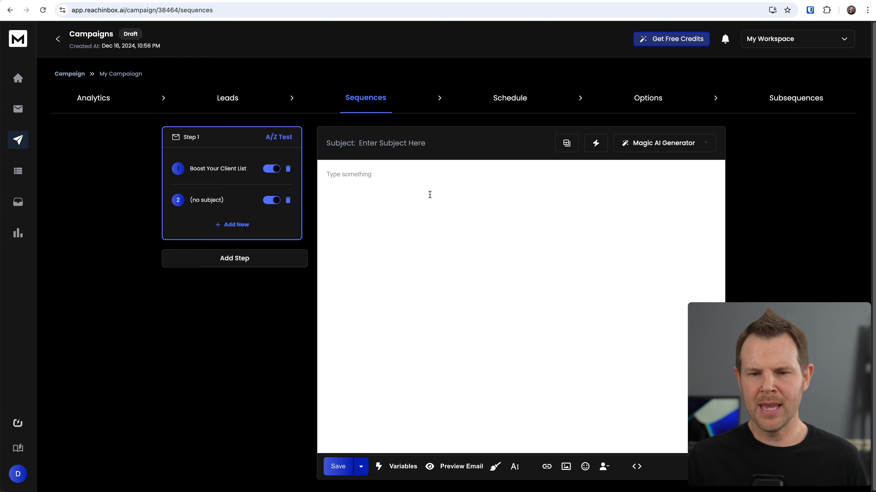
click(567, 144)
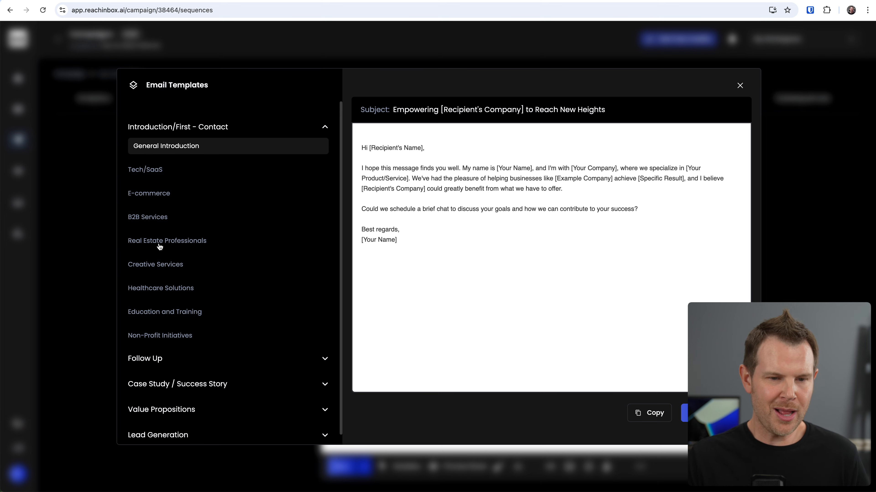
click(166, 243)
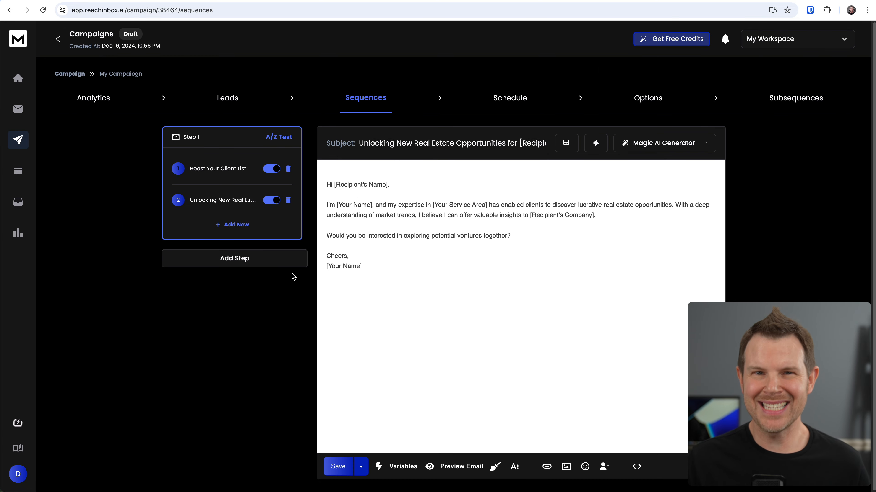
- Add a second step to the email sequence
click(237, 264)
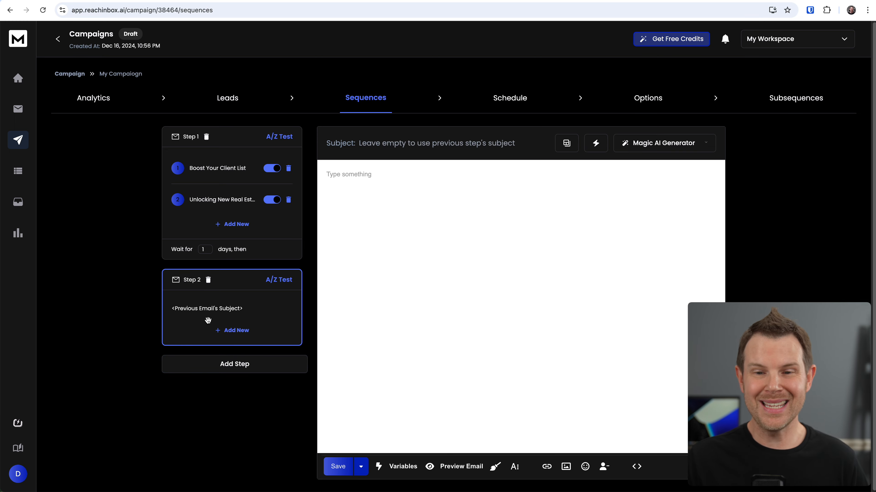
click(686, 143)
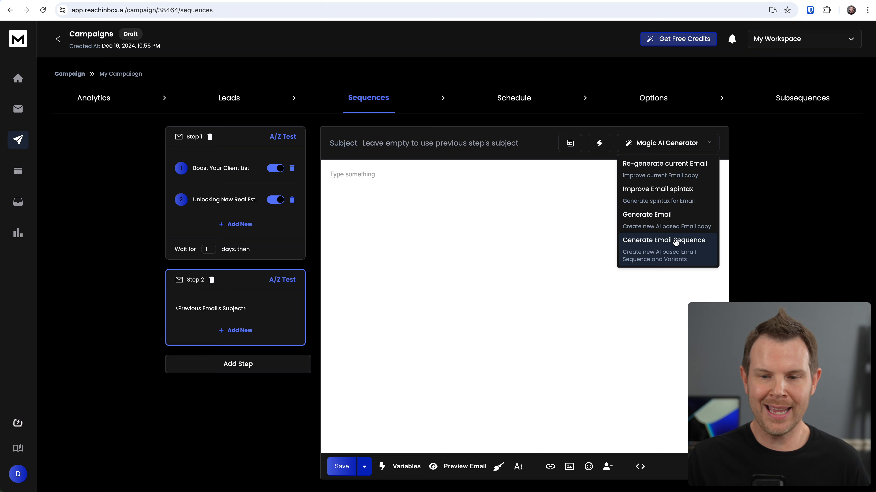
click(607, 188)
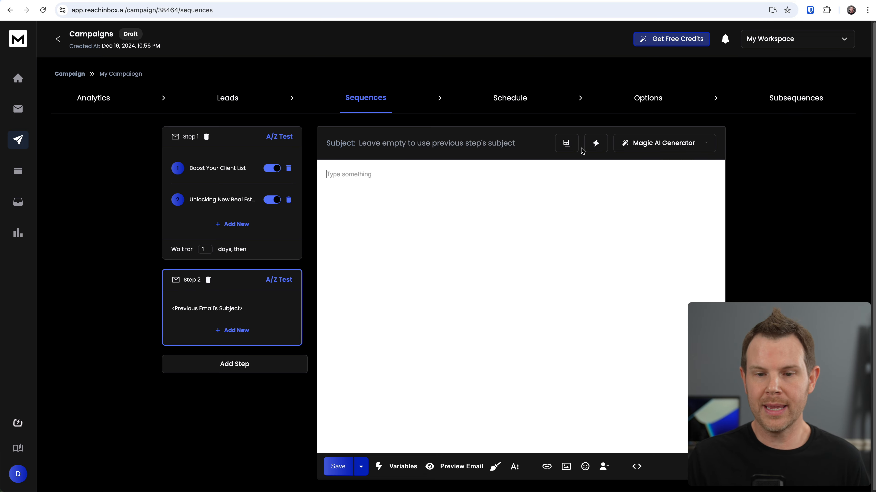
click(567, 145)
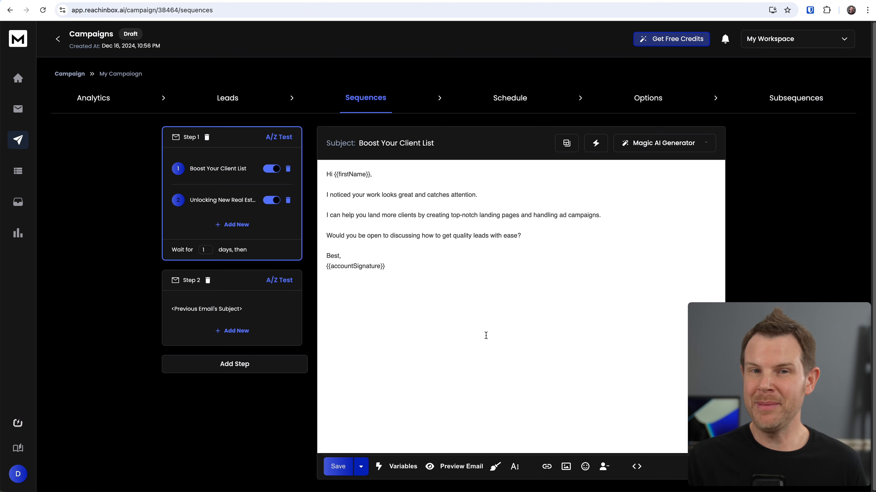
- Preview the first email with the sender's variables filled in and save the sequence
click(466, 473)
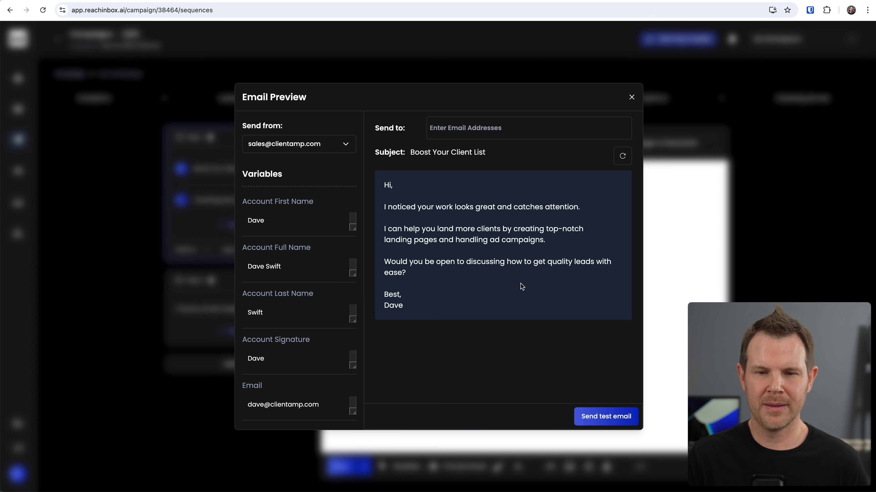
mouse_move(364, 468)
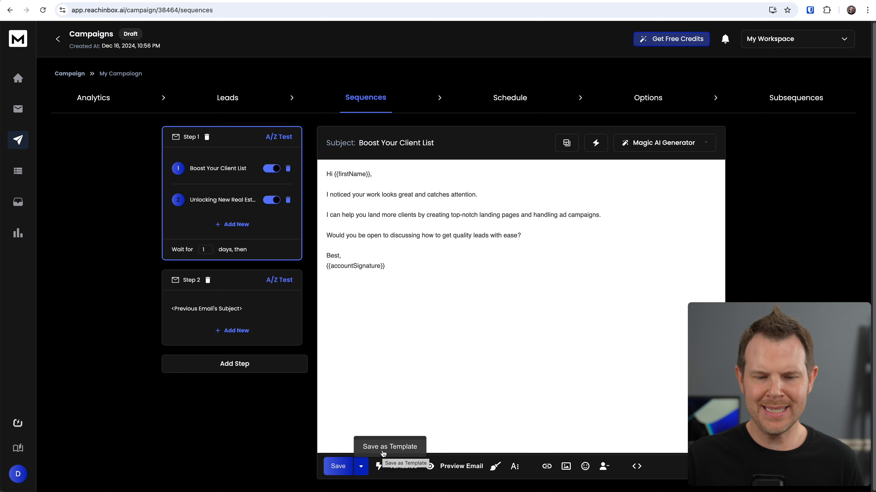
click(334, 469)
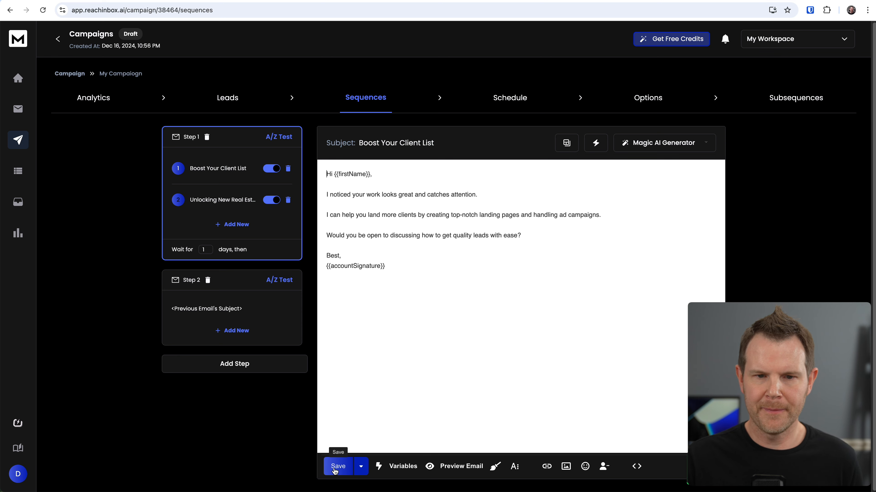
- Name the campaign schedule My Schedule, set its time zone to Central Time (UTC-6:00), and save it
click(520, 103)
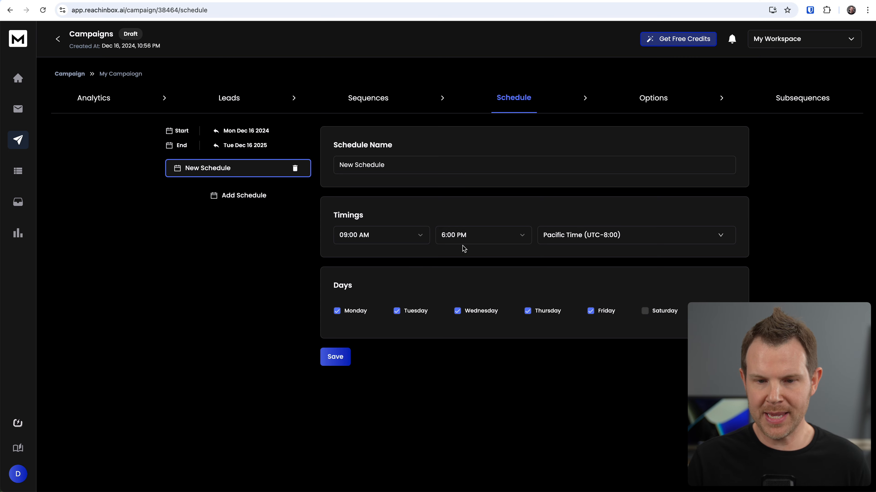
click(591, 243)
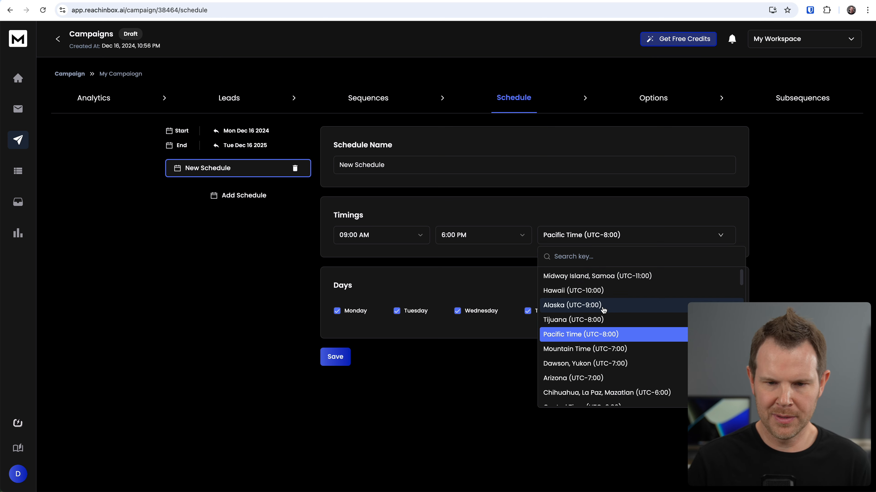
click(594, 275)
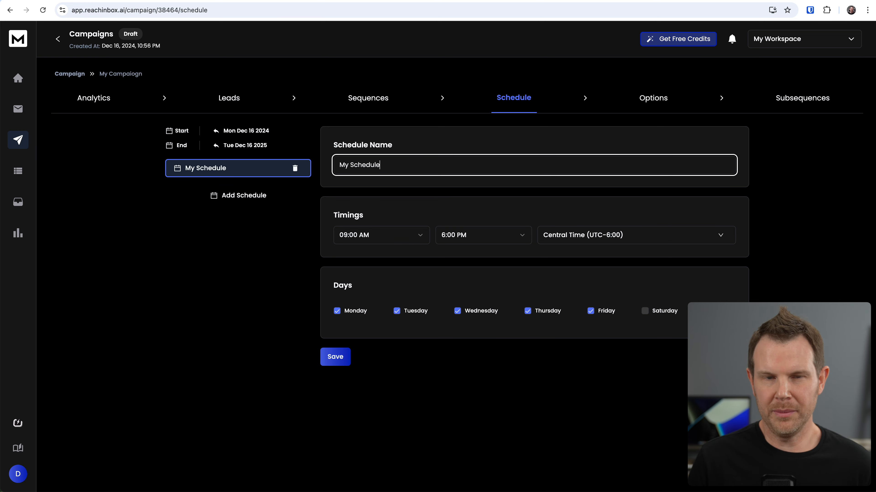
click(337, 364)
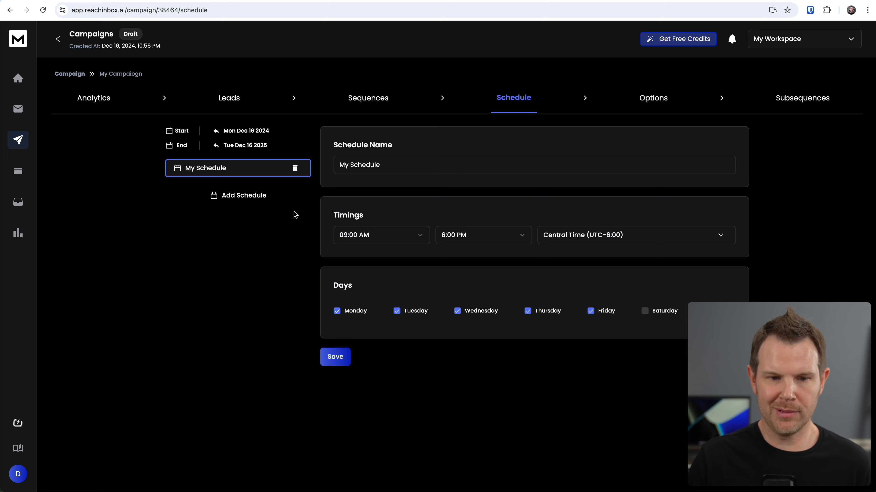
- Select the connected mailbox as the account the campaign sends emails from
click(239, 196)
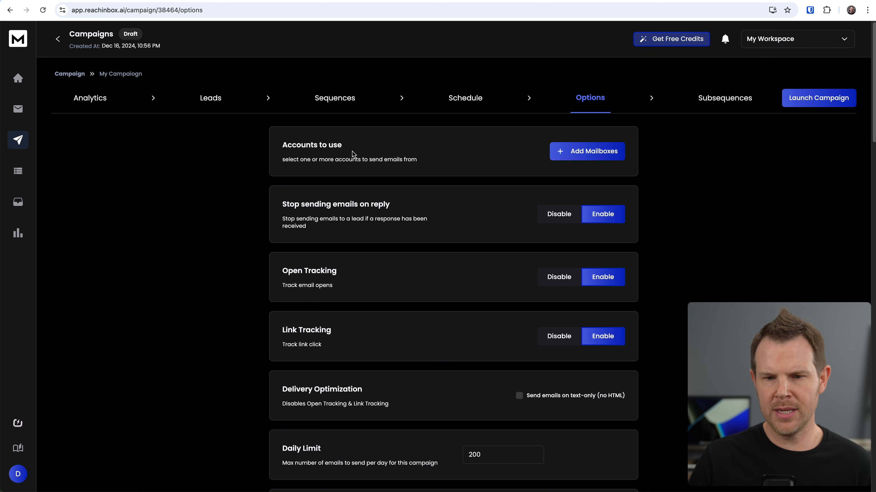
click(579, 153)
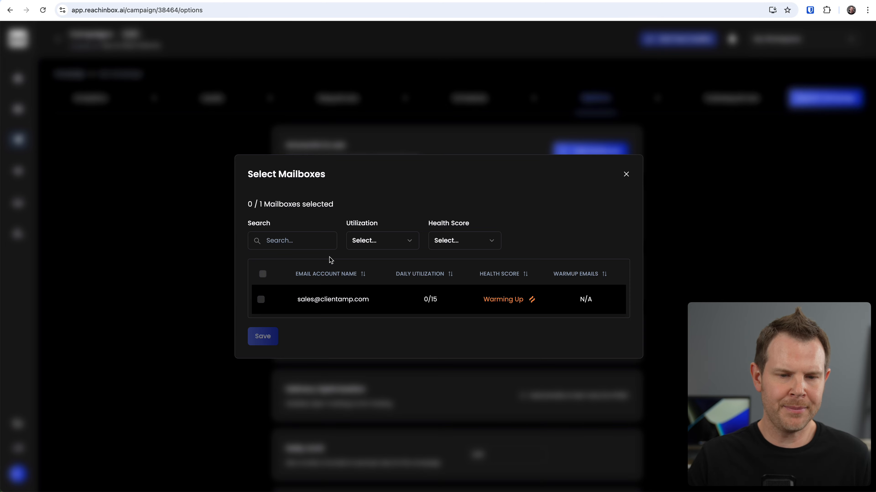
click(260, 299)
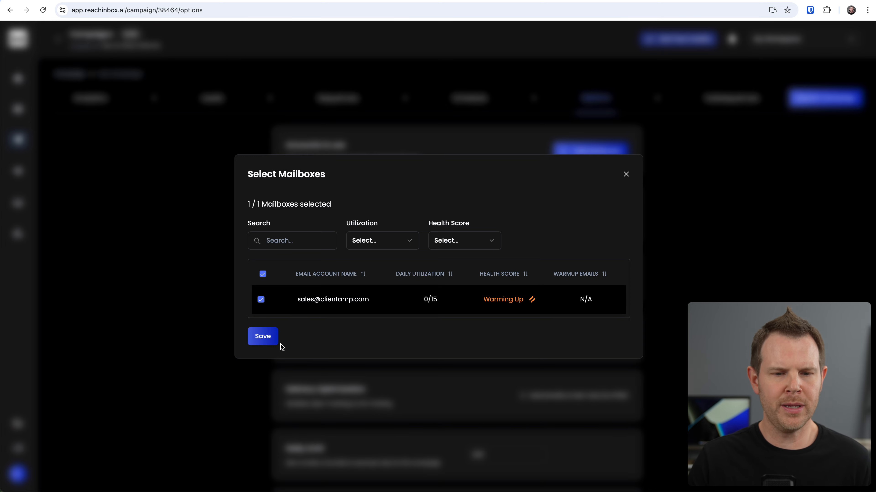
click(272, 343)
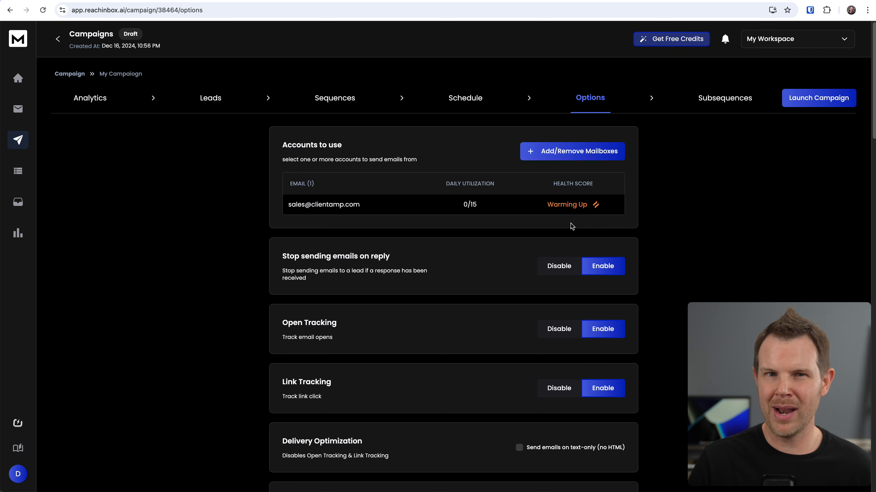
- Turn on text-only sending (no HTML) under Delivery Optimization
scroll(522, 243, down, 1)
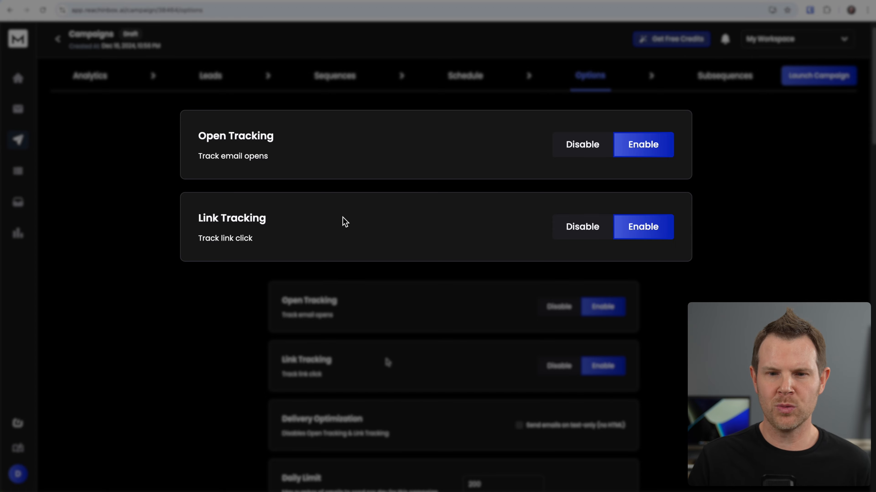
scroll(400, 360, down, 2)
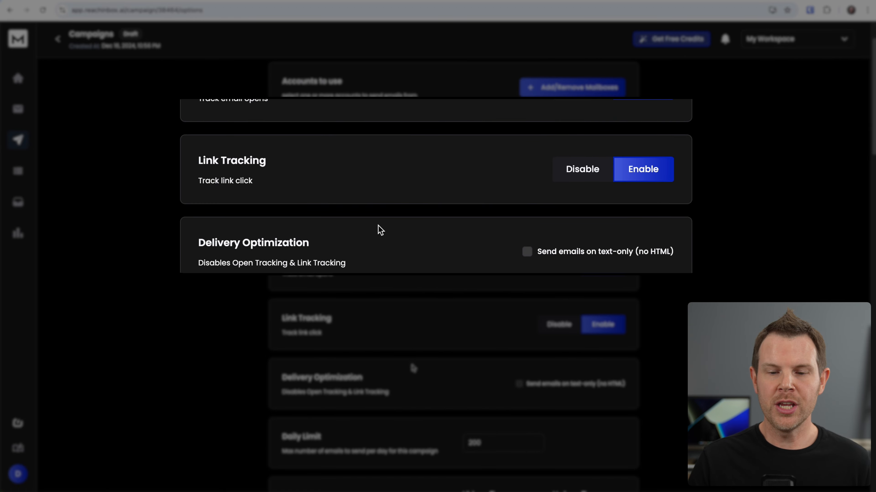
click(519, 384)
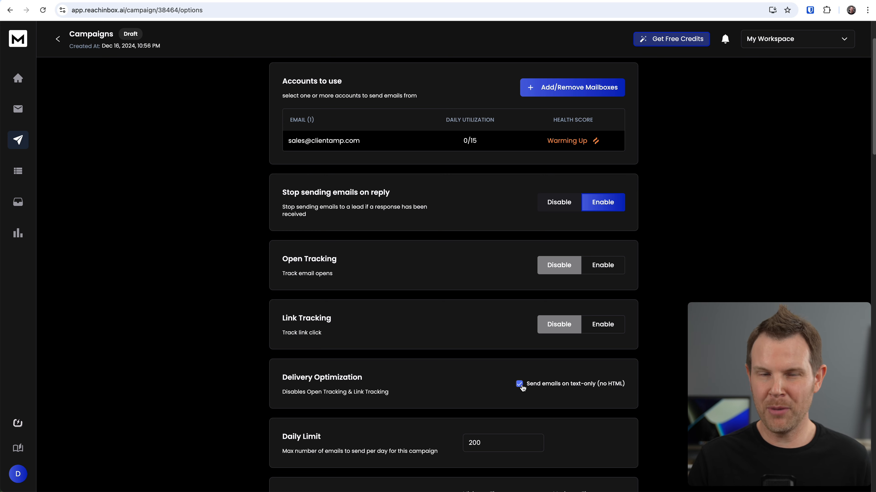
- Stop targeting Outlook leads by unchecking Outlook among the providers to target
scroll(379, 310, down, 5)
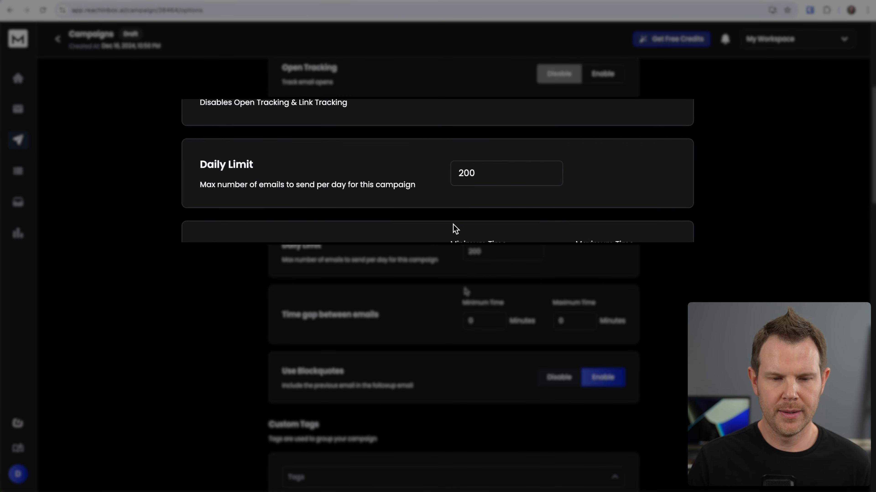
scroll(466, 292, down, 2)
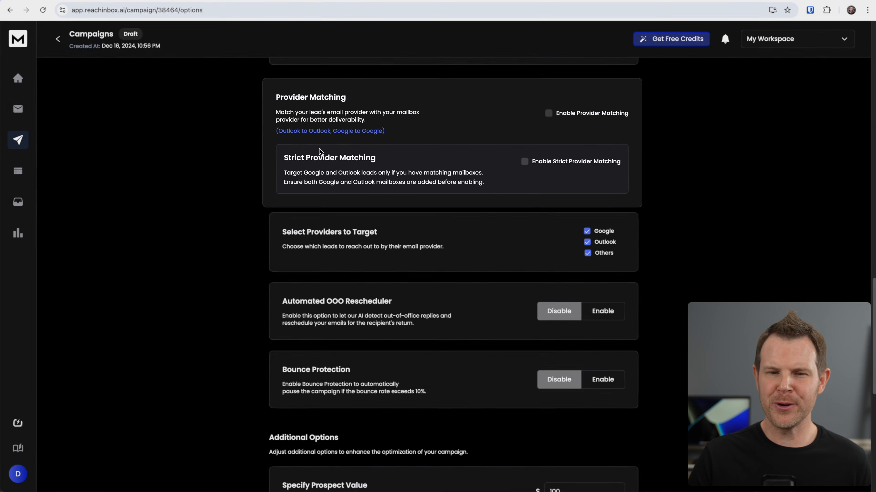
scroll(268, 181, up, 20)
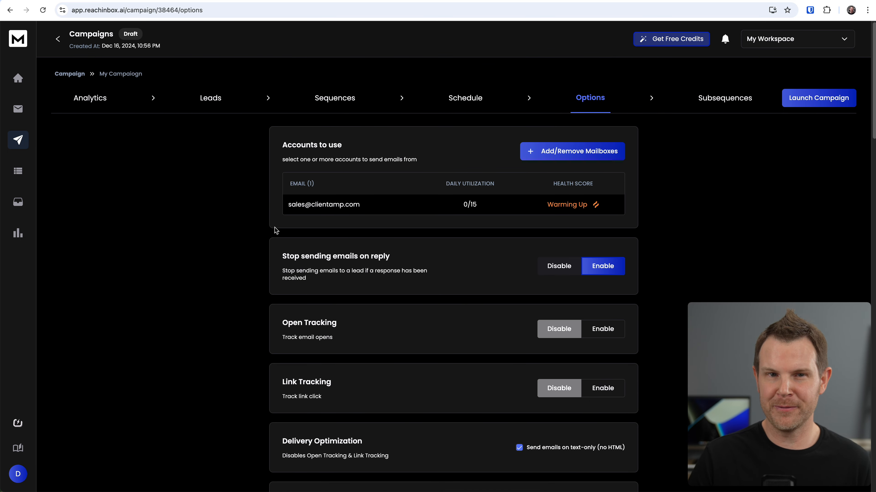
scroll(387, 112, down, 12)
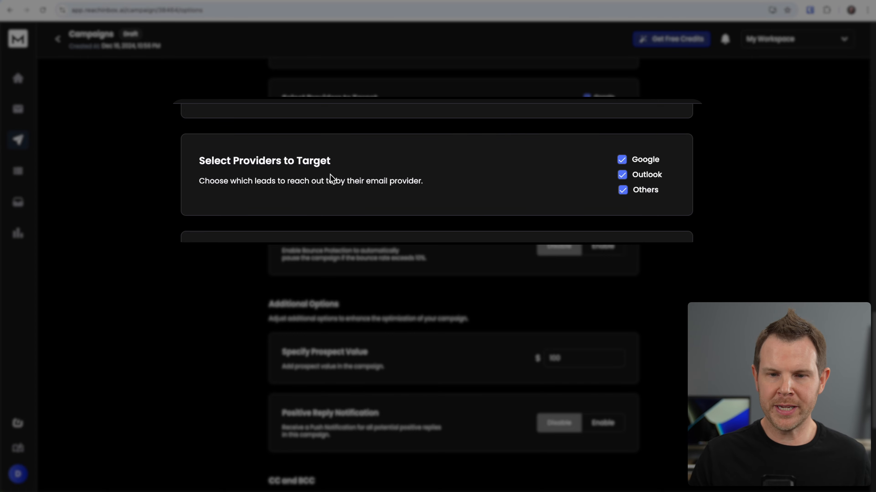
click(623, 178)
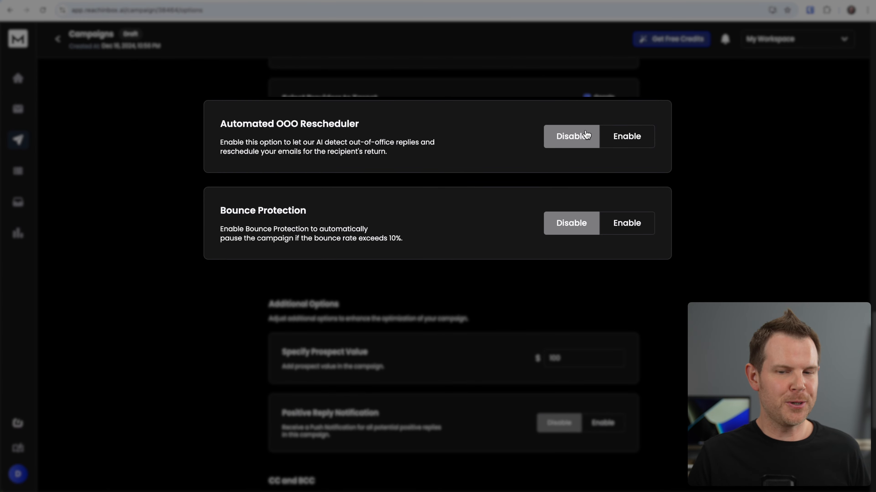
- Enable the Automated OOO Rescheduler with a 1 week estimated schedule, and enable Bounce Protection
click(642, 140)
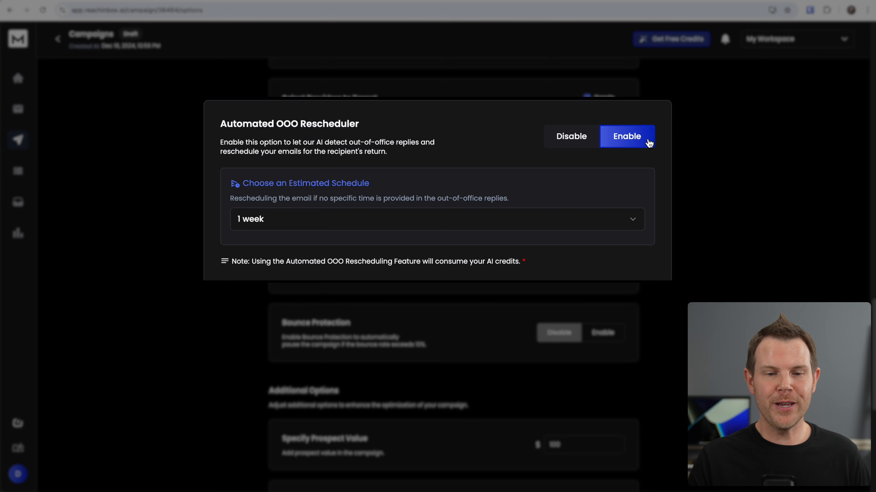
click(384, 223)
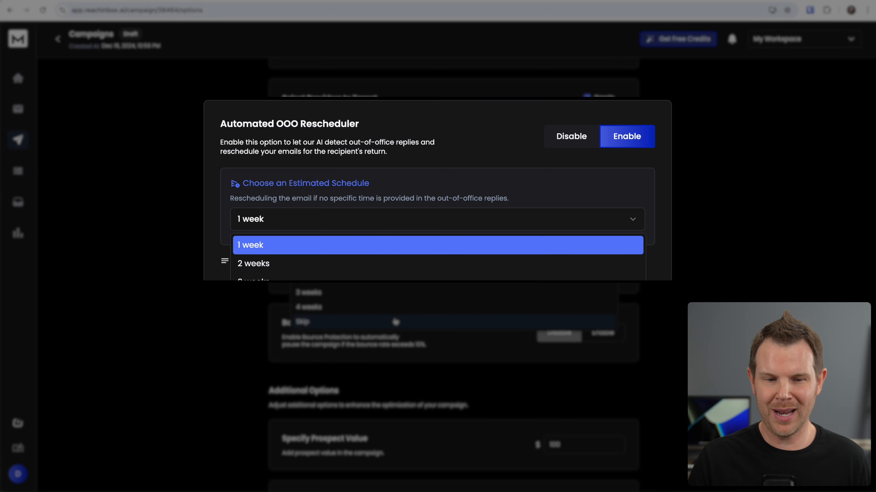
click(414, 133)
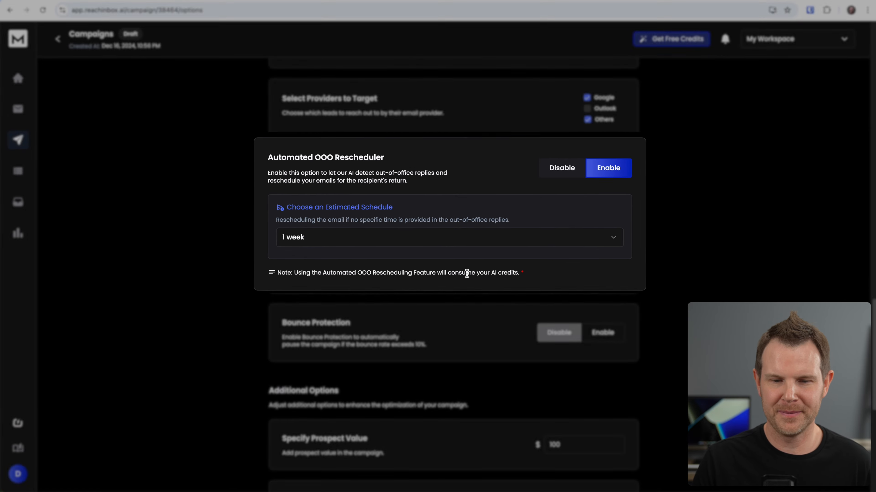
scroll(507, 177, down, 5)
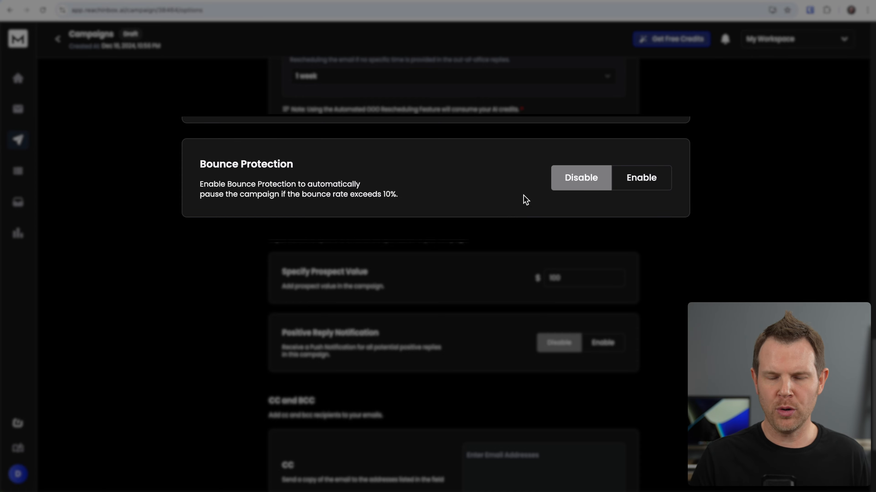
click(660, 187)
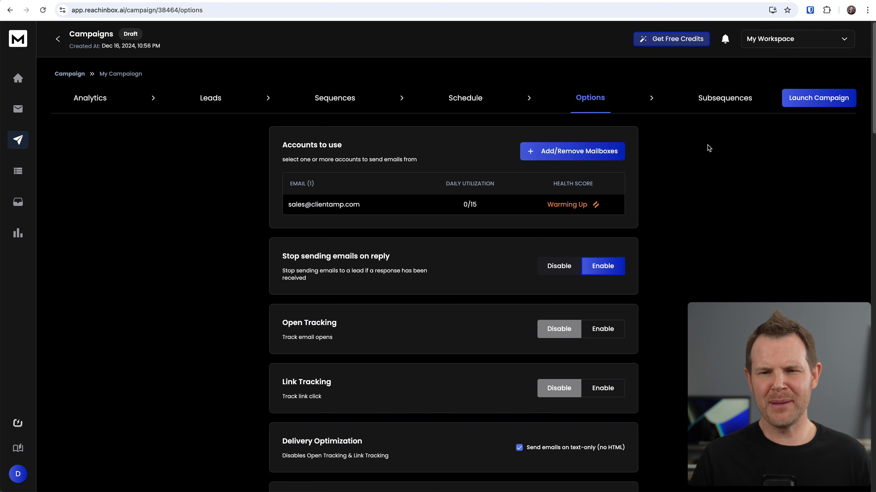
- Create a subsequence named Test that automatically adds leads marked as Meeting Booked
click(729, 98)
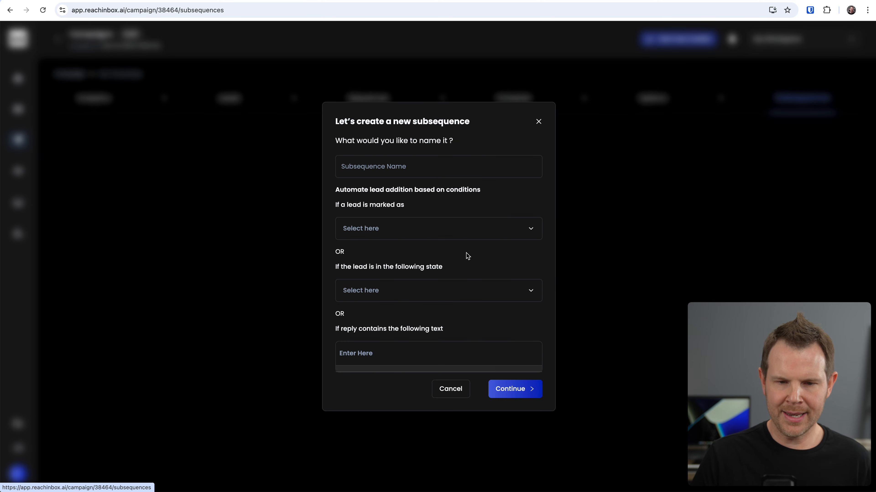
click(467, 256)
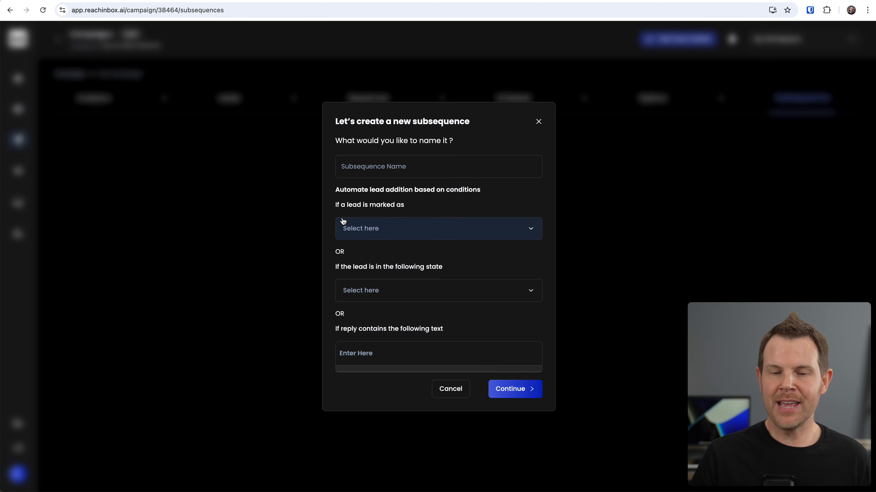
click(396, 230)
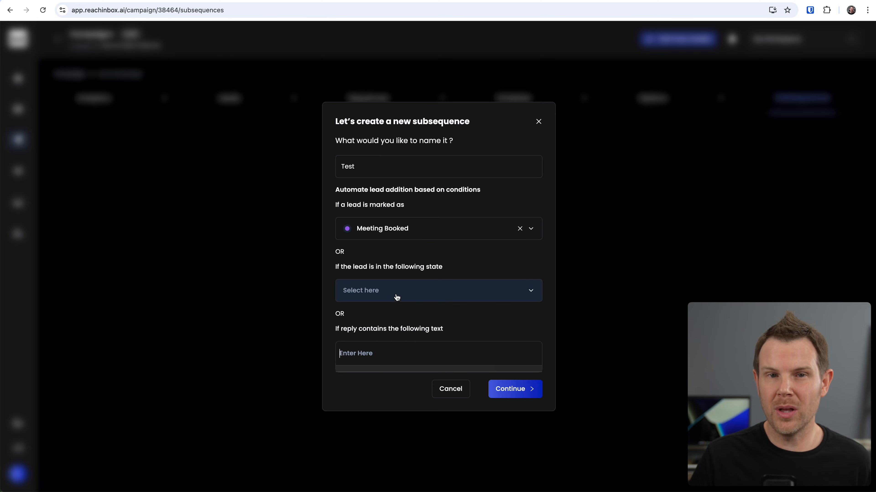
click(400, 296)
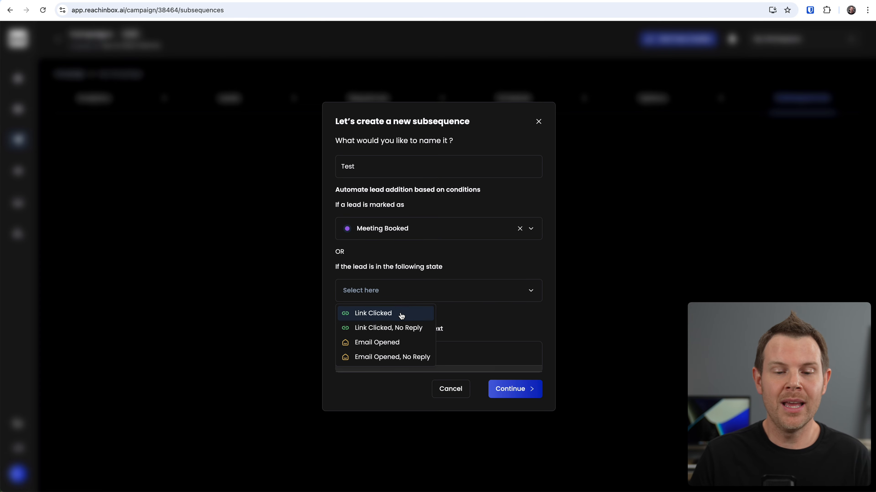
click(500, 322)
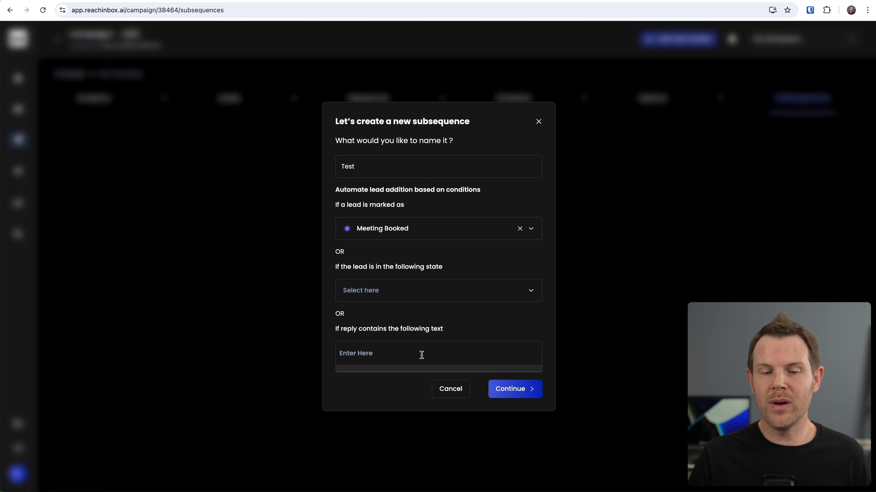
click(371, 355)
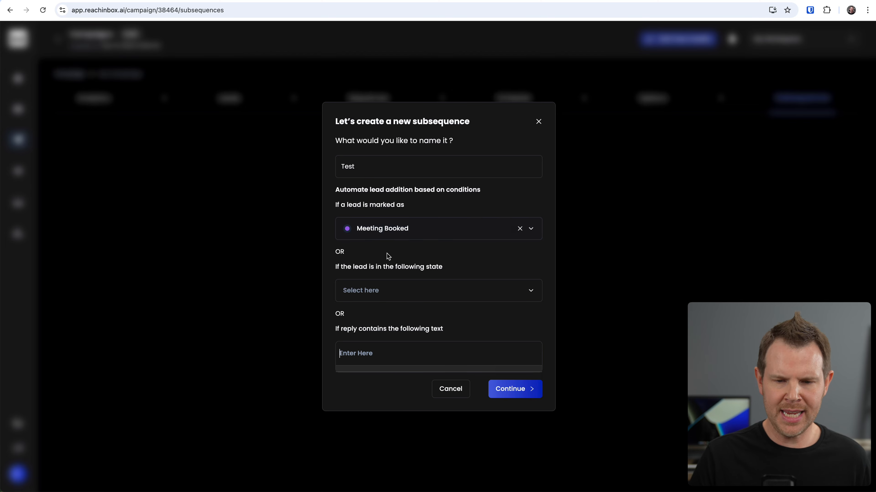
click(522, 394)
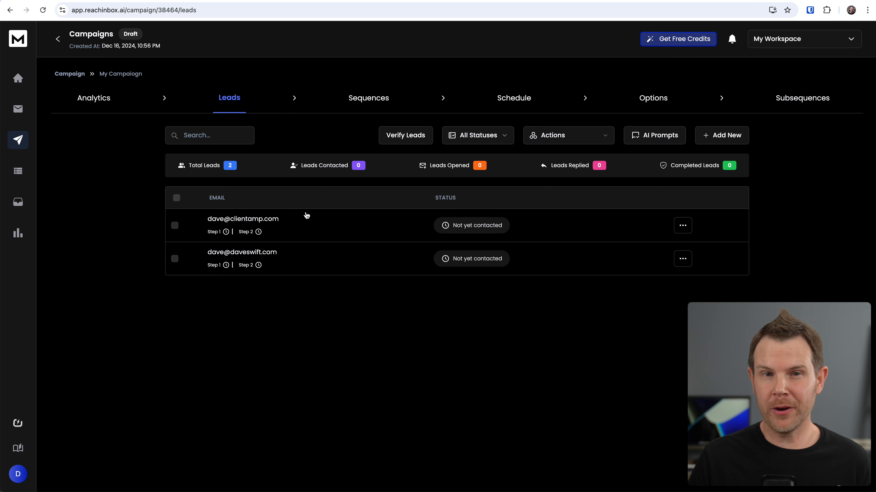
- Change the first lead's status to Meeting Booked
click(259, 219)
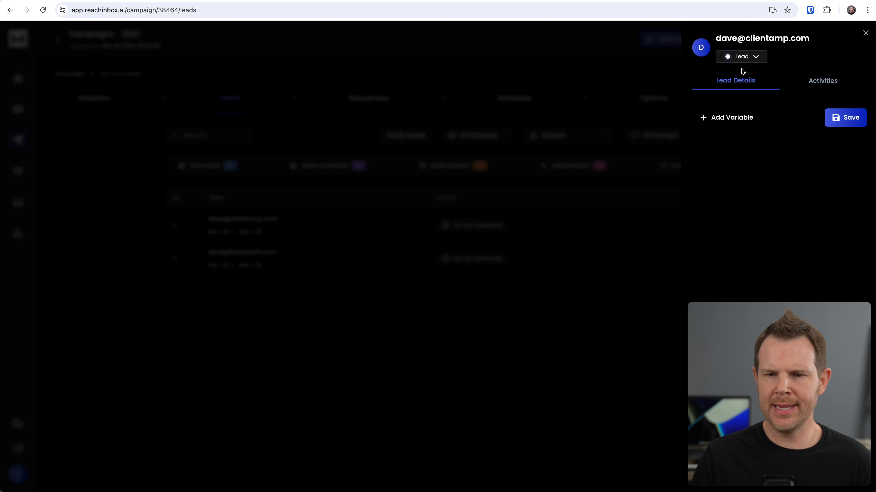
click(752, 58)
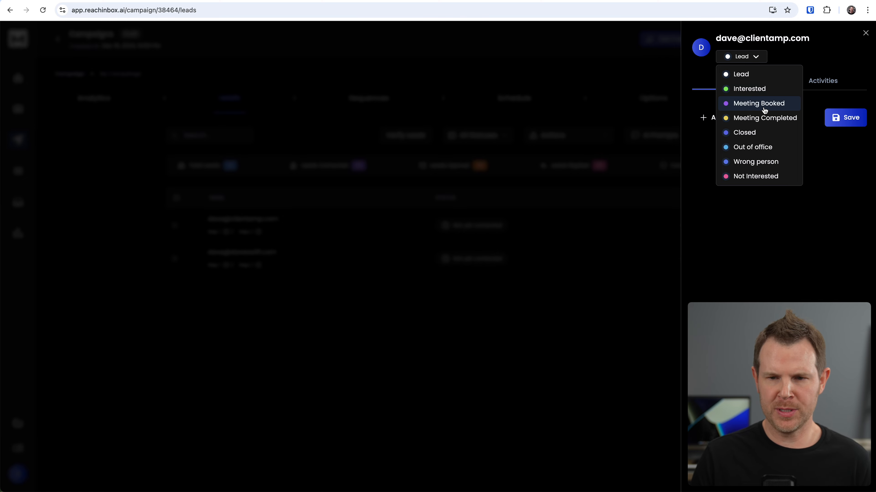
click(764, 110)
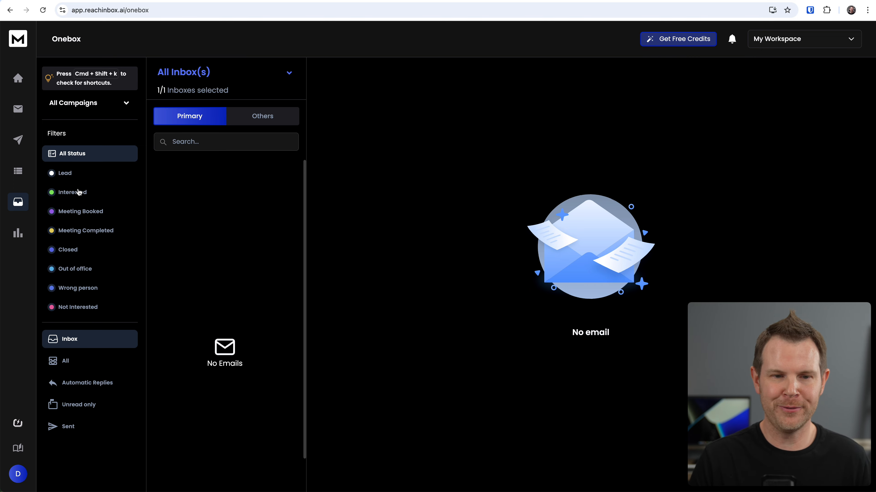
- Create a new workspace named My Client Workspace
key(super+shift+k)
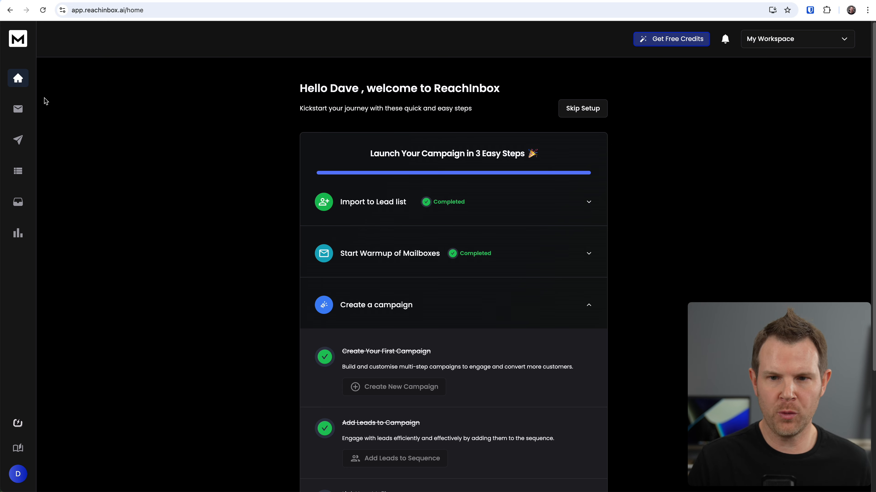
click(786, 46)
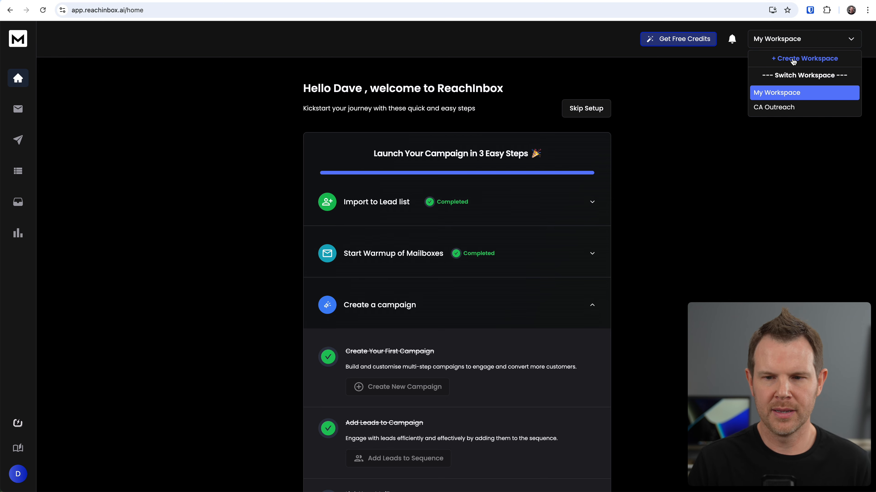
click(792, 60)
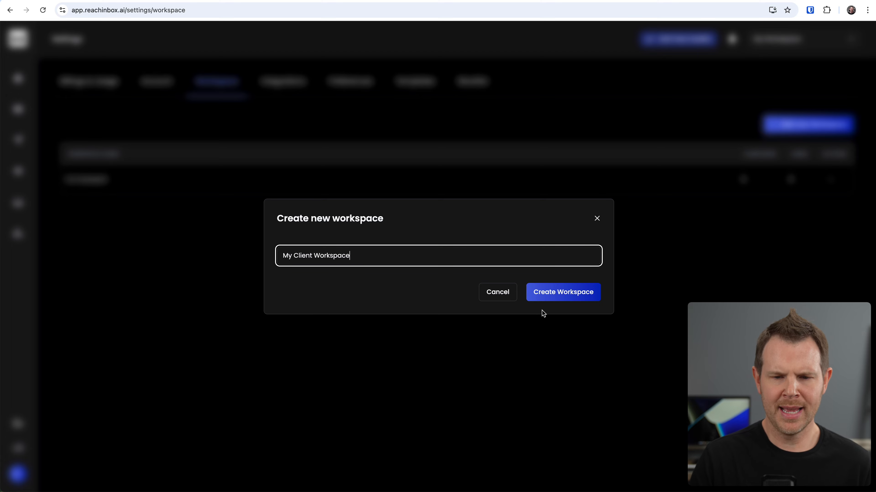
click(570, 299)
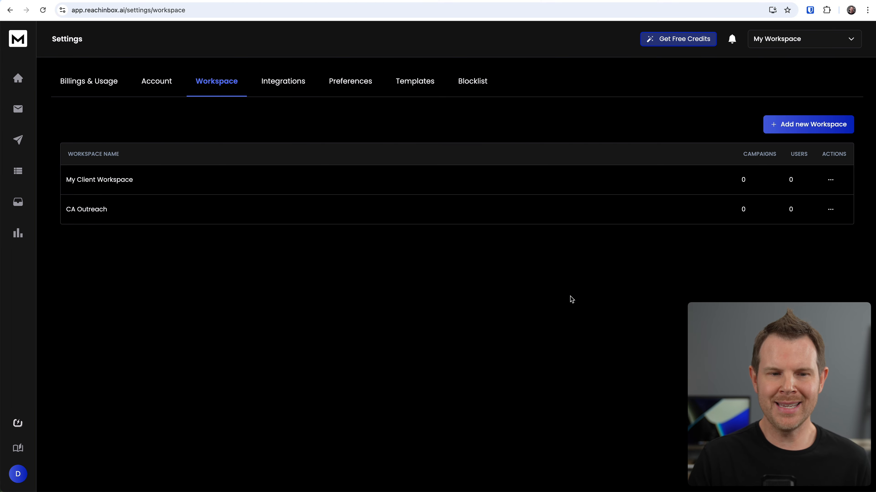
- Switch the active workspace to My Client Workspace
click(817, 38)
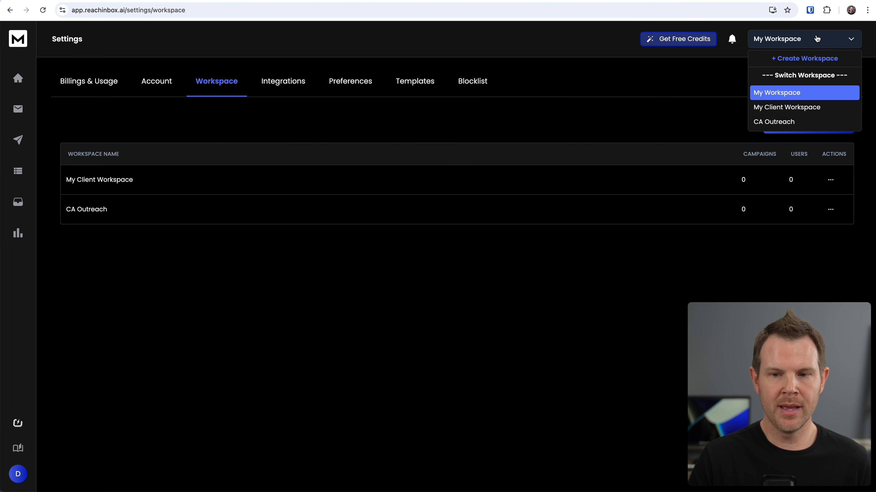
click(814, 111)
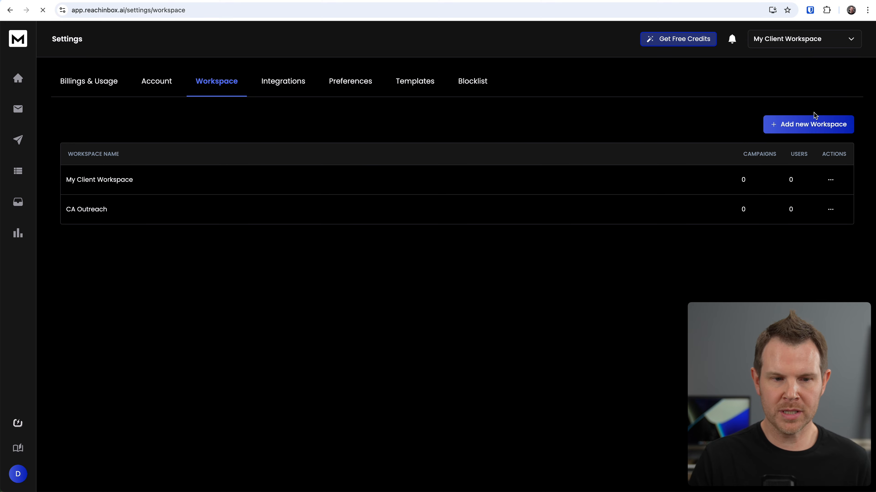
click(816, 39)
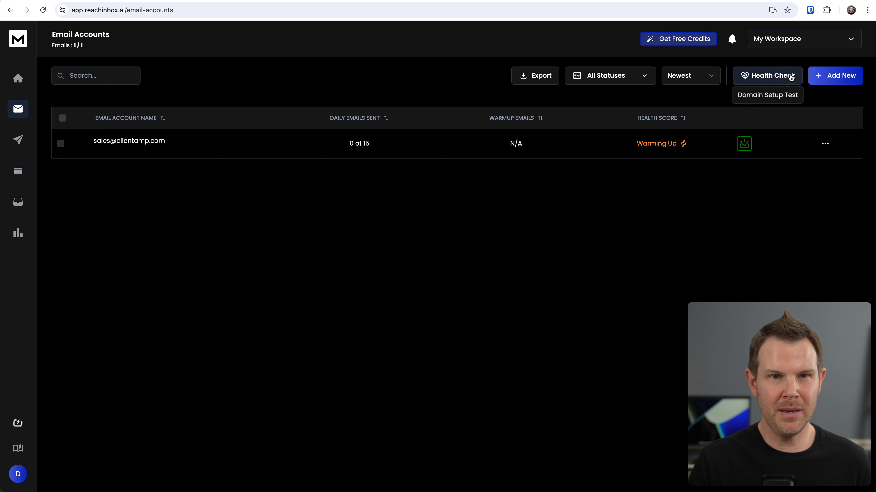
click(817, 41)
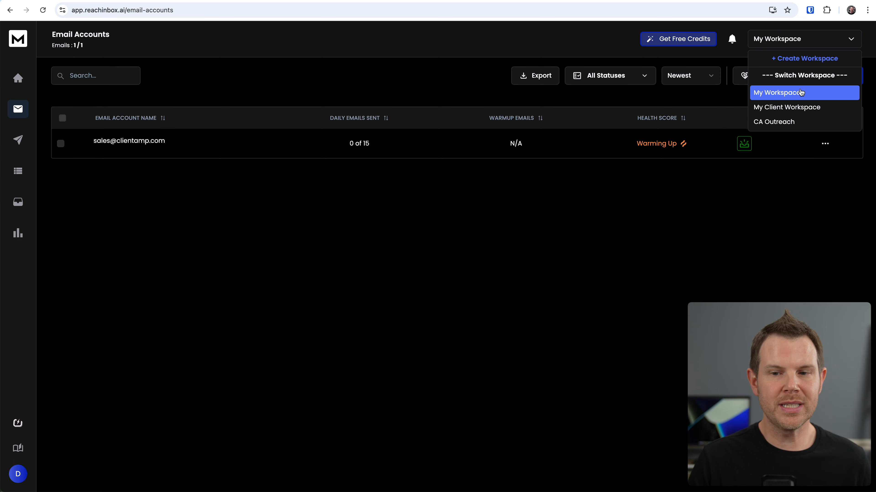
click(799, 108)
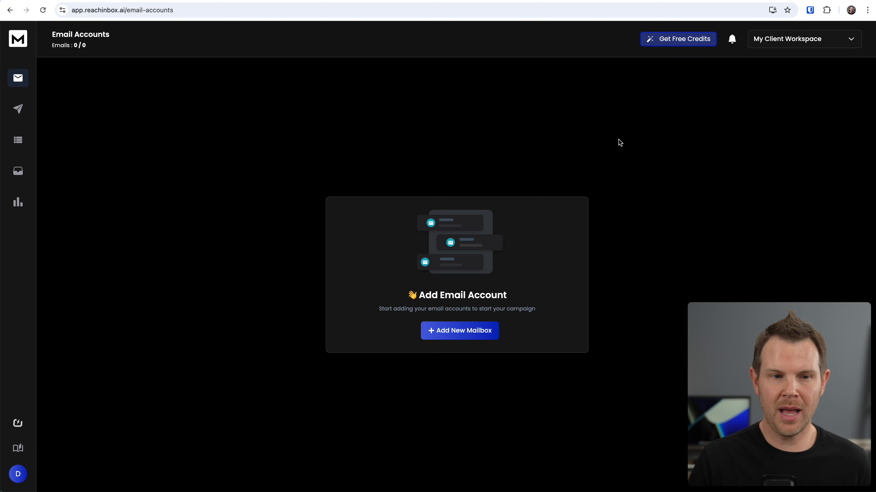